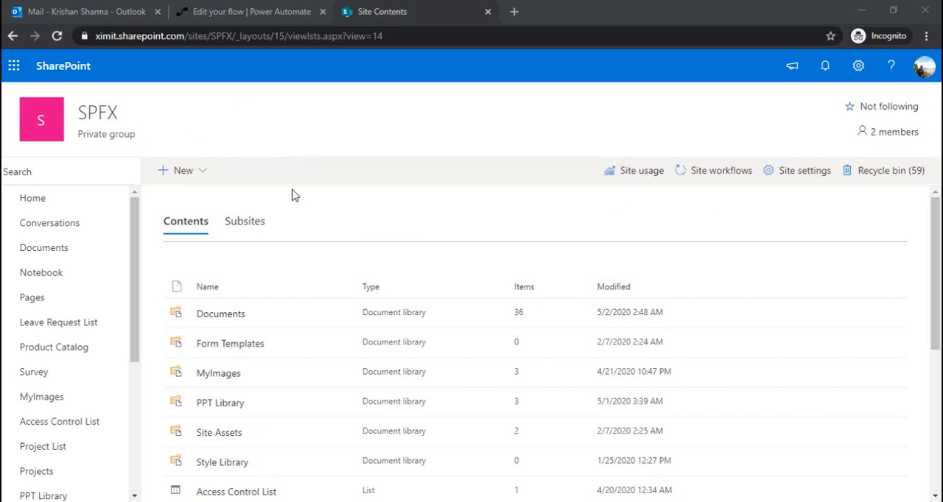
- Add a Calendar app named MySharePointEvent to the SPFX site
{"action": "left_click", "coordinate": [203, 175]}
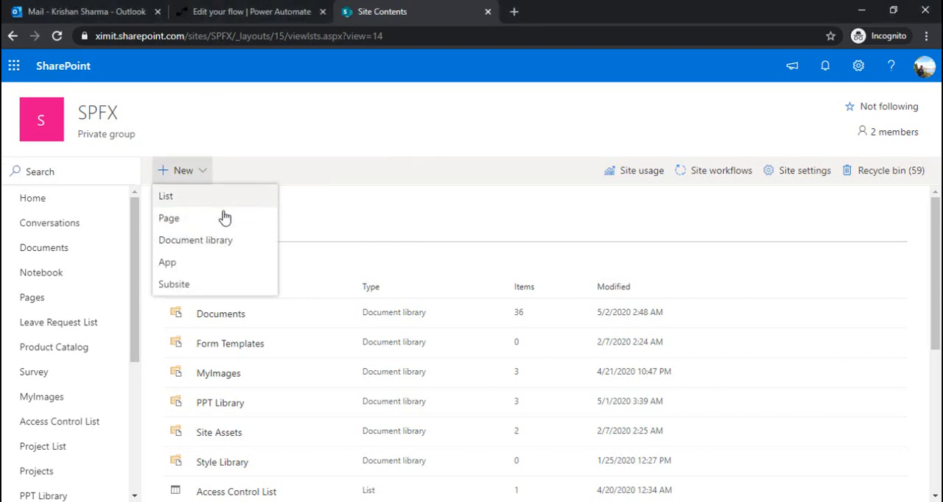
{"action": "left_click", "coordinate": [211, 272]}
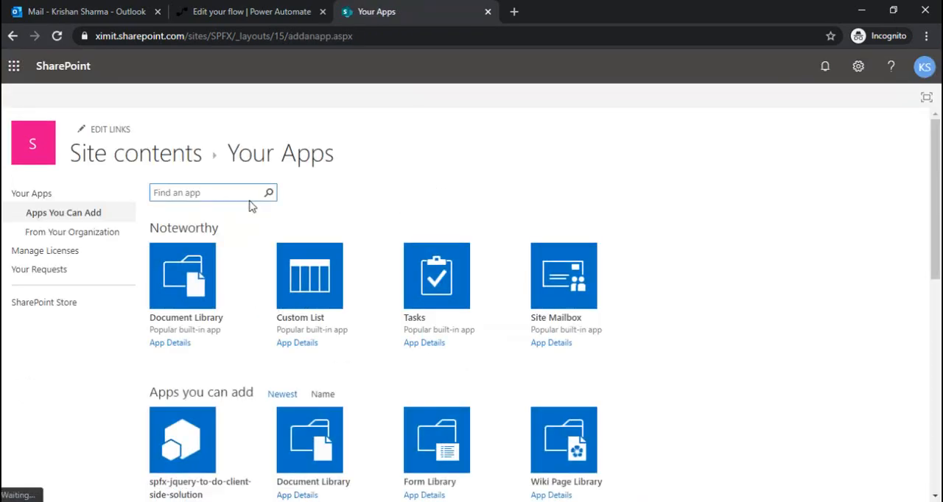
{"action": "left_click", "coordinate": [238, 186]}
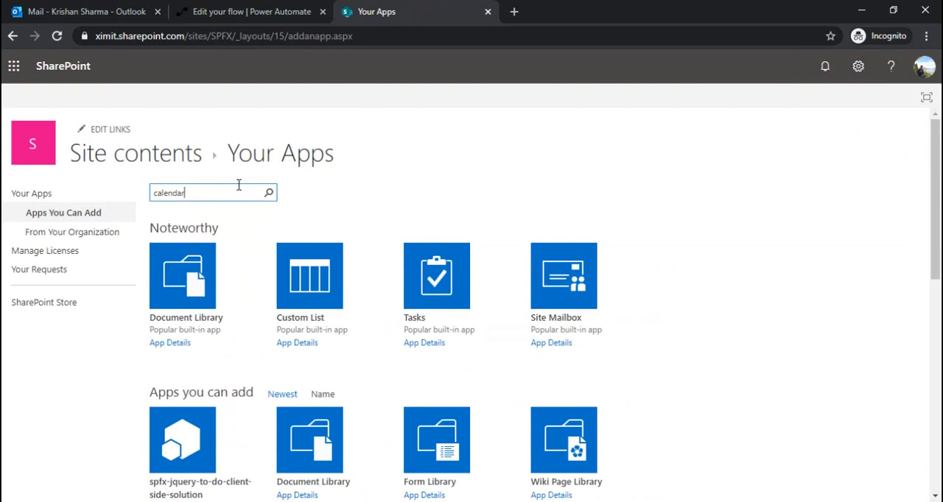
{"action": "left_click", "coordinate": [270, 194]}
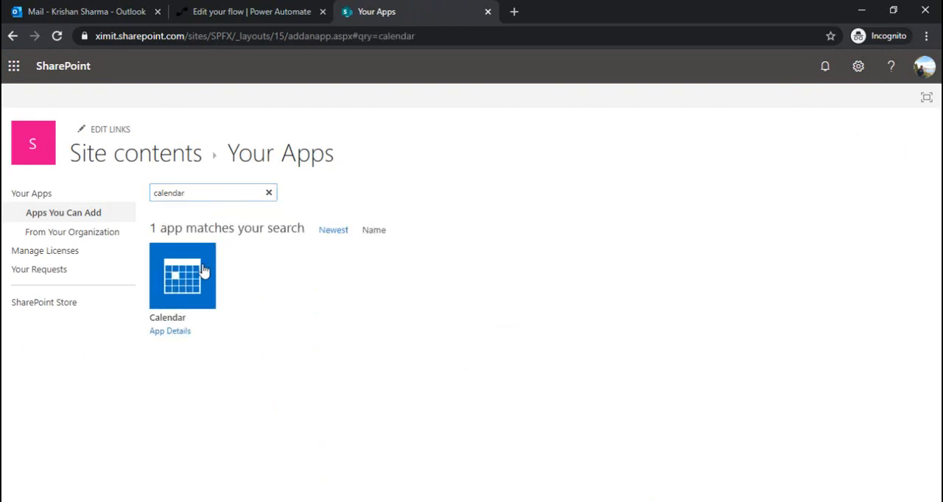
{"action": "left_click", "coordinate": [190, 291]}
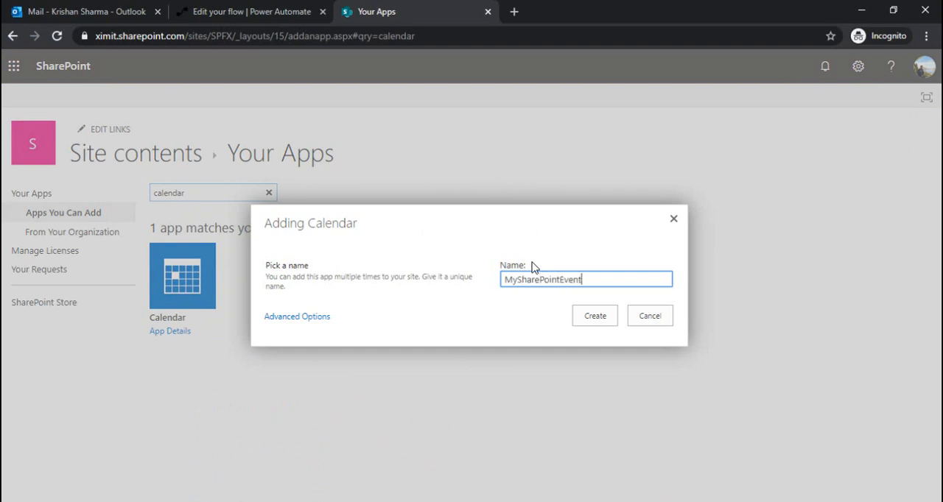
{"action": "left_click", "coordinate": [587, 325]}
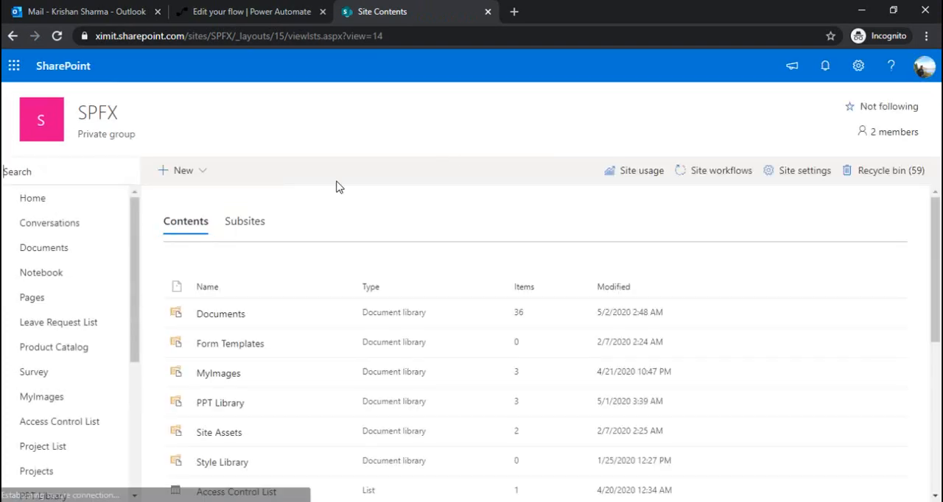
- Open the MySharePointEvent calendar from the site contents and take a look at the Outlook inbox
{"action": "left_click_drag", "start_coordinate": [936, 274], "coordinate": [940, 422]}
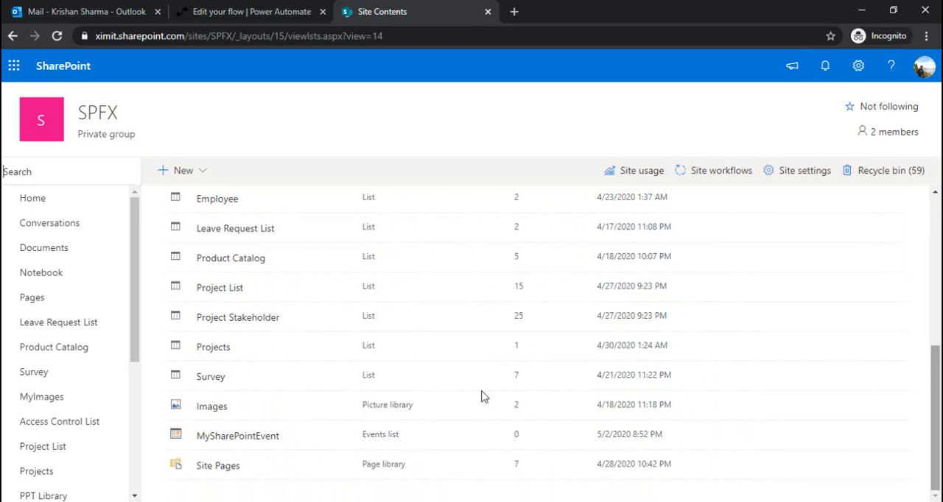
{"action": "left_click", "coordinate": [225, 440]}
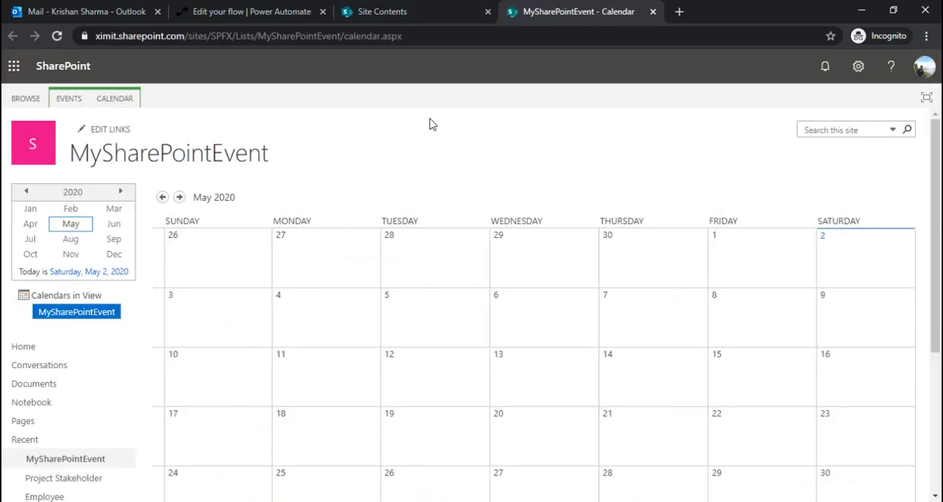
{"action": "left_click", "coordinate": [93, 10]}
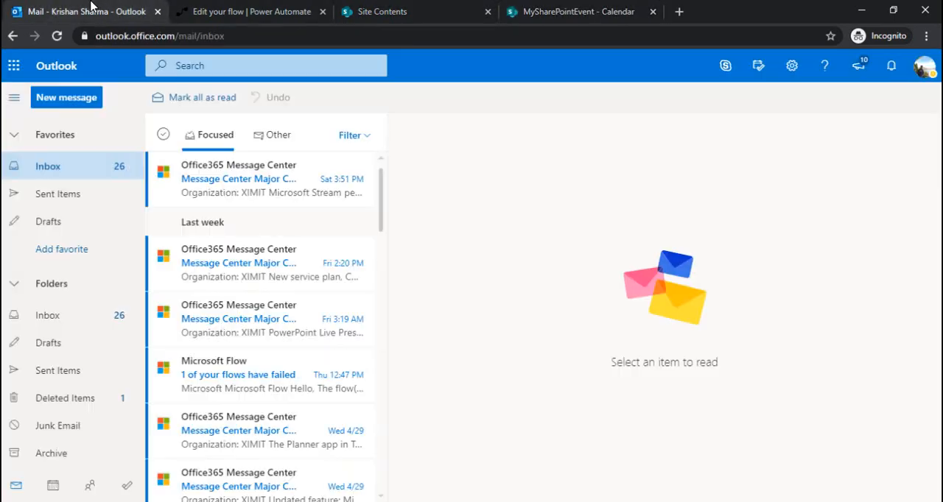
{"action": "left_click", "coordinate": [541, 11]}
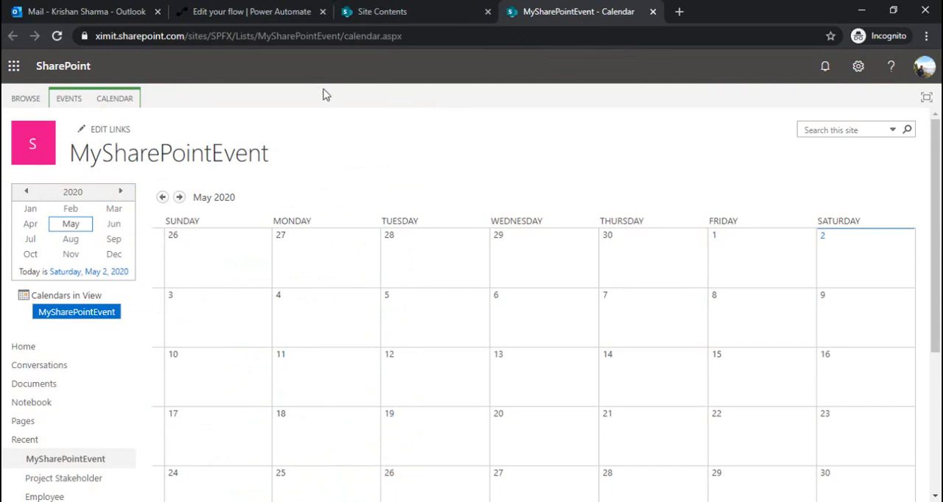
- Switch to Power Automate and start an instant flow from blank, entering the name SendMeetingInvites and skipping the trigger choice
{"action": "left_click", "coordinate": [243, 13]}
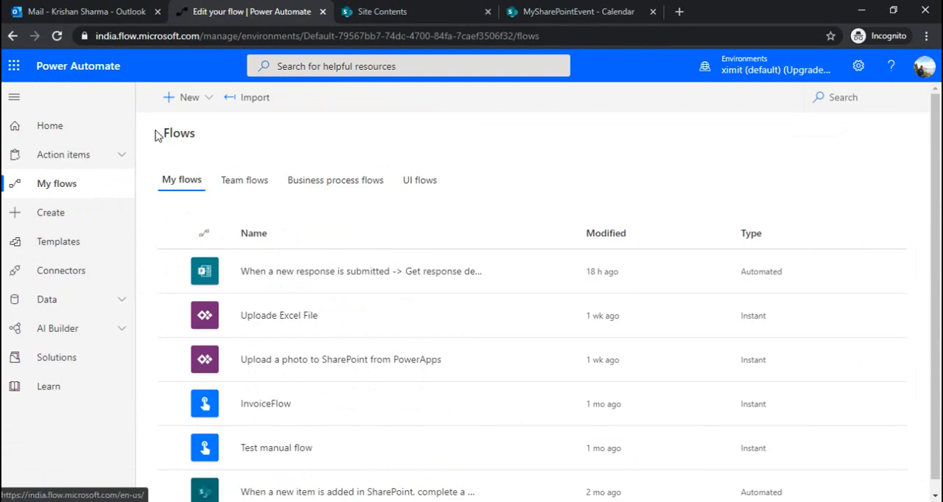
{"action": "left_click", "coordinate": [193, 103]}
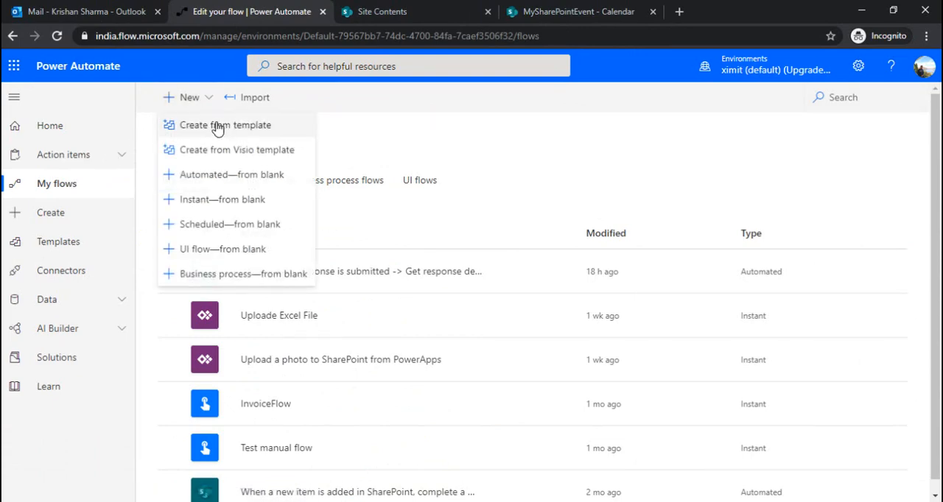
{"action": "left_click", "coordinate": [223, 203]}
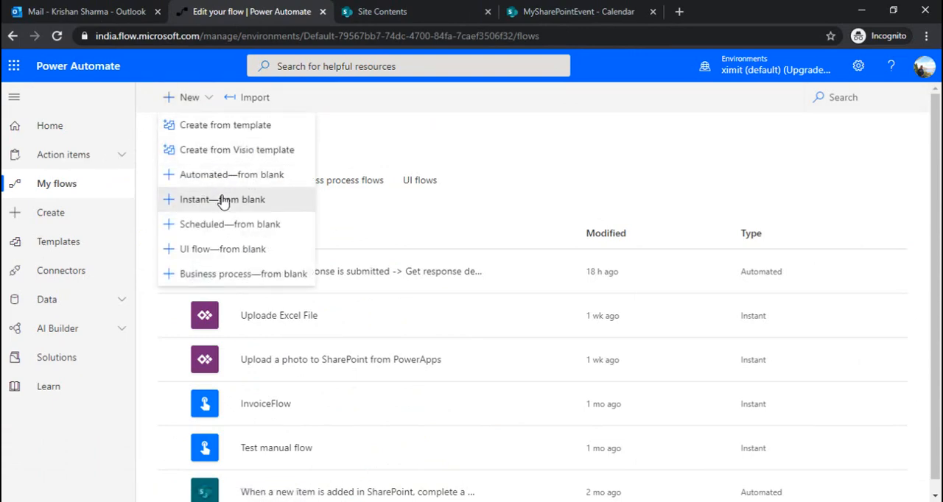
{"action": "left_click", "coordinate": [614, 151]}
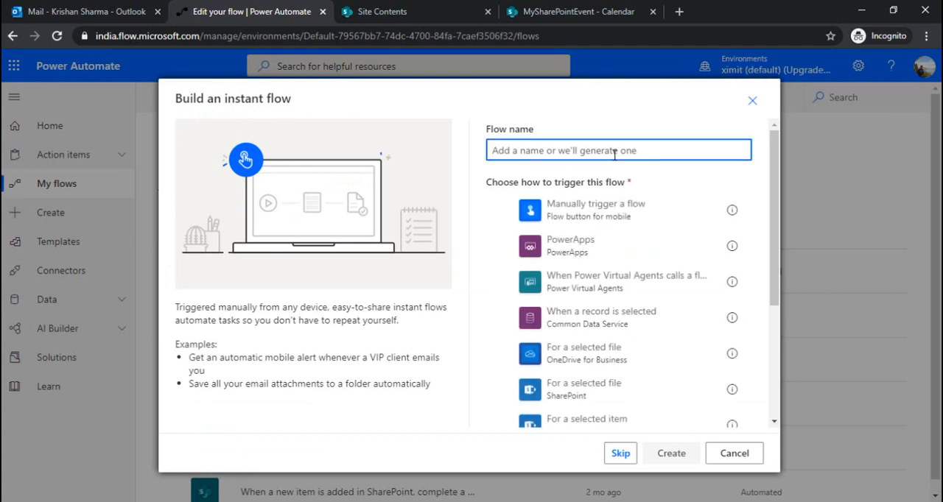
{"action": "type", "text": "SendMeetingInvites"}
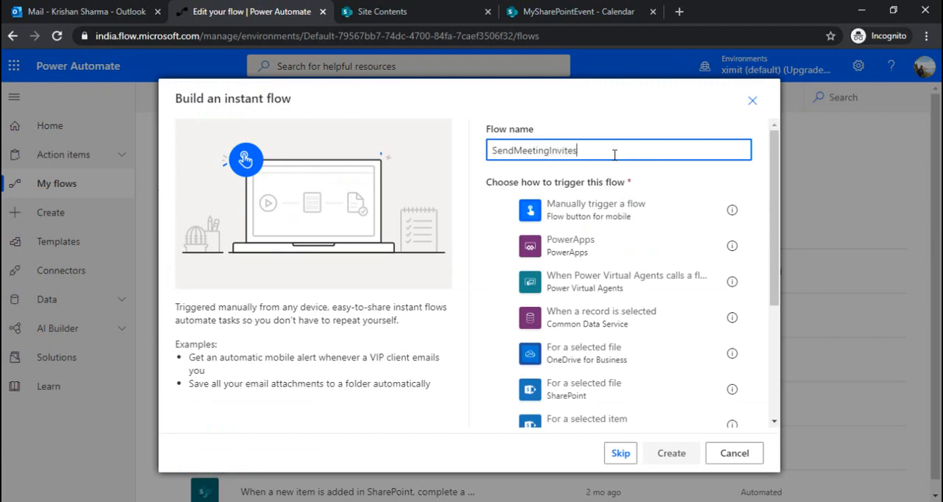
{"action": "left_click", "coordinate": [620, 454]}
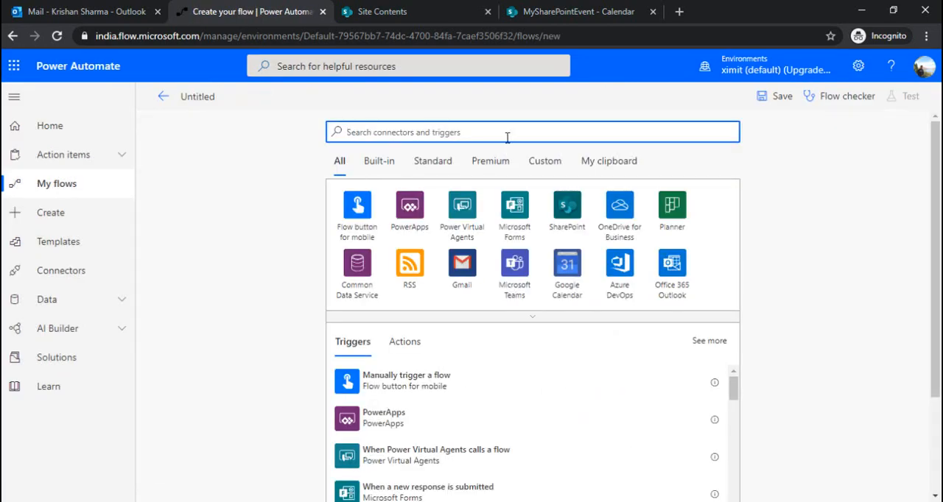
- Find the SharePoint trigger "When an item is created" by searching for "When item" and add it to the flow
{"action": "type", "text": "When "}
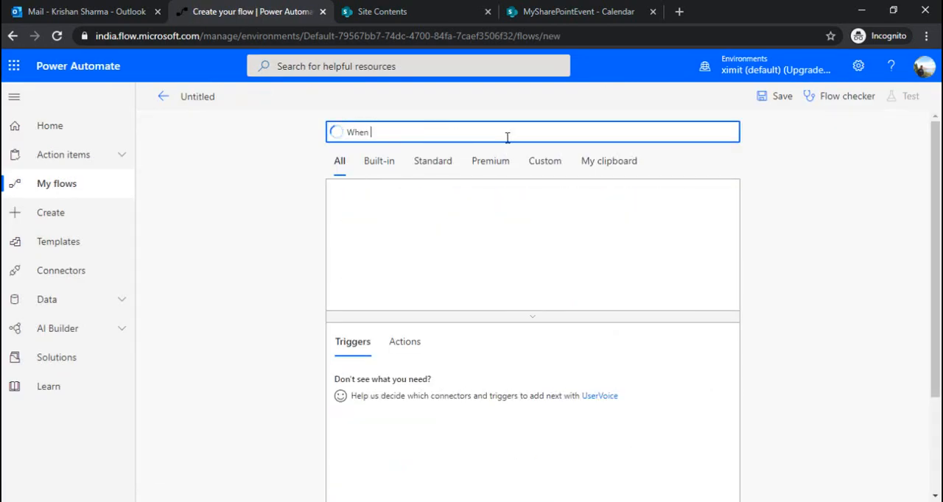
{"action": "type", "text": "item"}
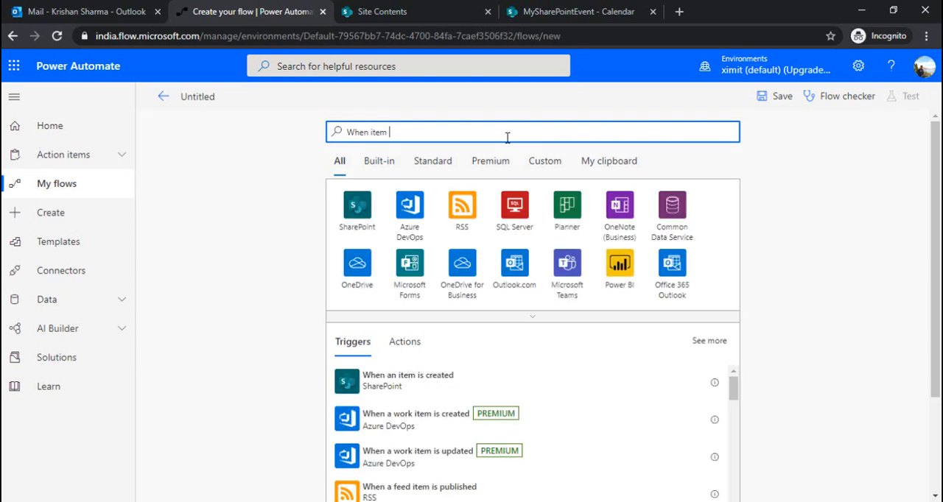
{"action": "left_click", "coordinate": [434, 387]}
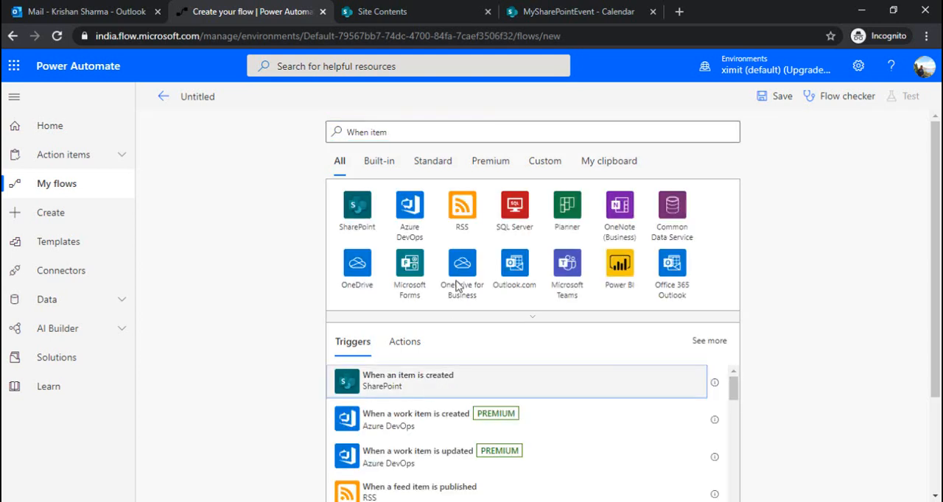
- Set the trigger's site address to the SPFX site and enter MySharePointEvent as a custom list name
{"action": "left_click", "coordinate": [709, 169]}
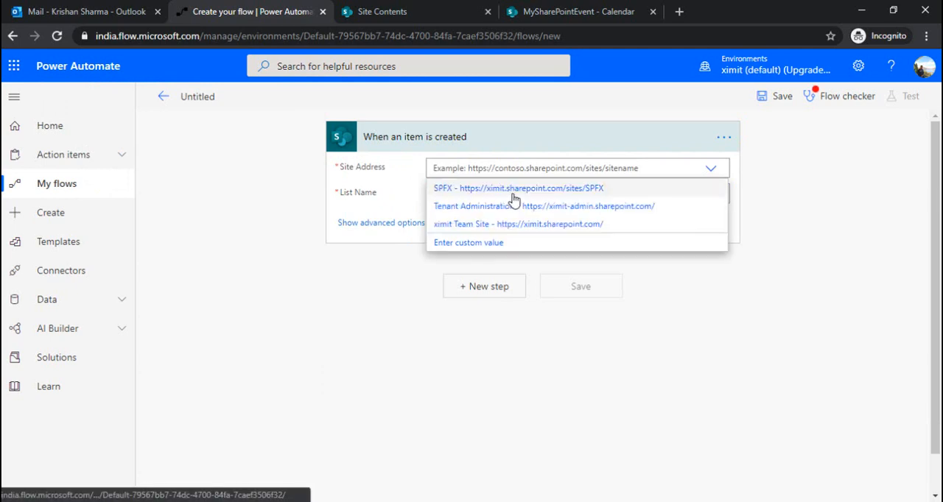
{"action": "left_click", "coordinate": [524, 188]}
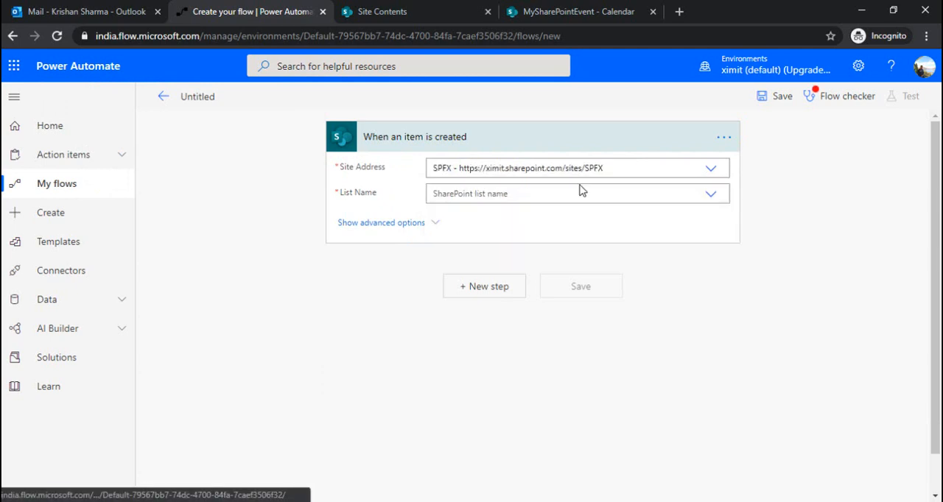
{"action": "left_click", "coordinate": [711, 195]}
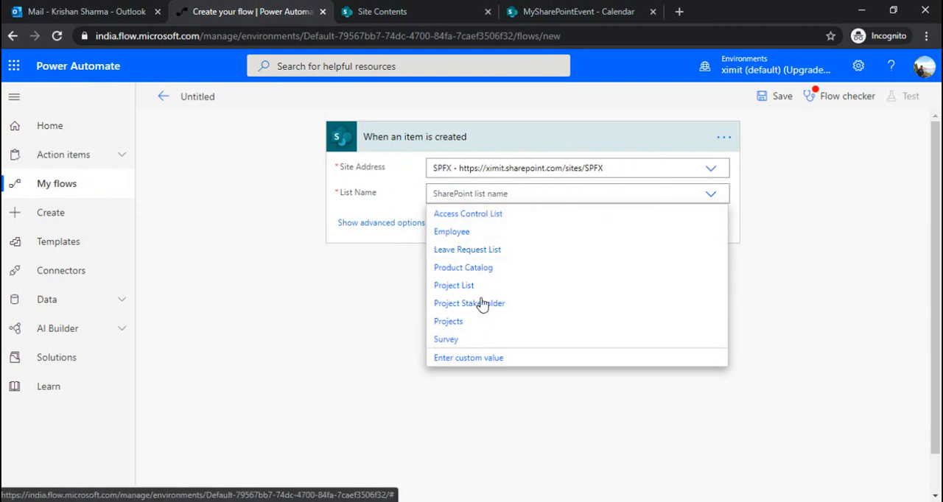
{"action": "left_click", "coordinate": [472, 359]}
{"action": "type", "text": "MySharePointEvent"}
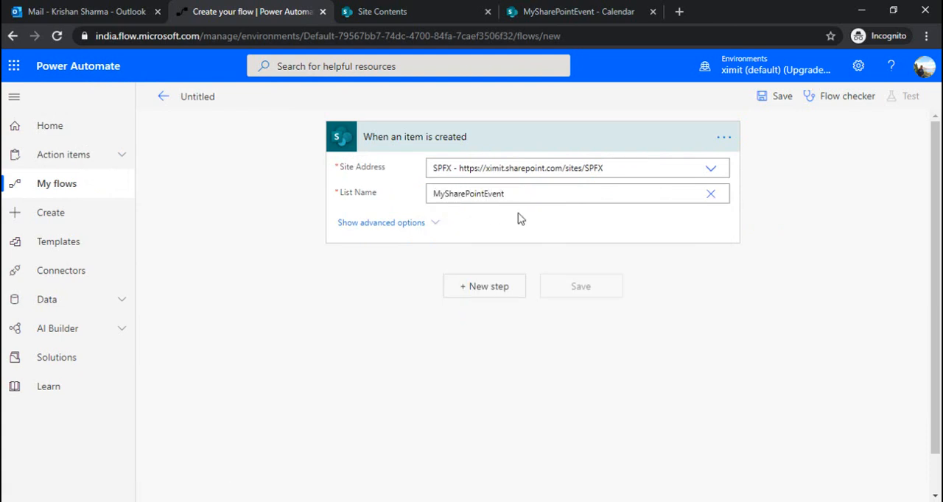
- Show the trigger's advanced options and review the views offered for Limit Columns by View
{"action": "left_click", "coordinate": [396, 224]}
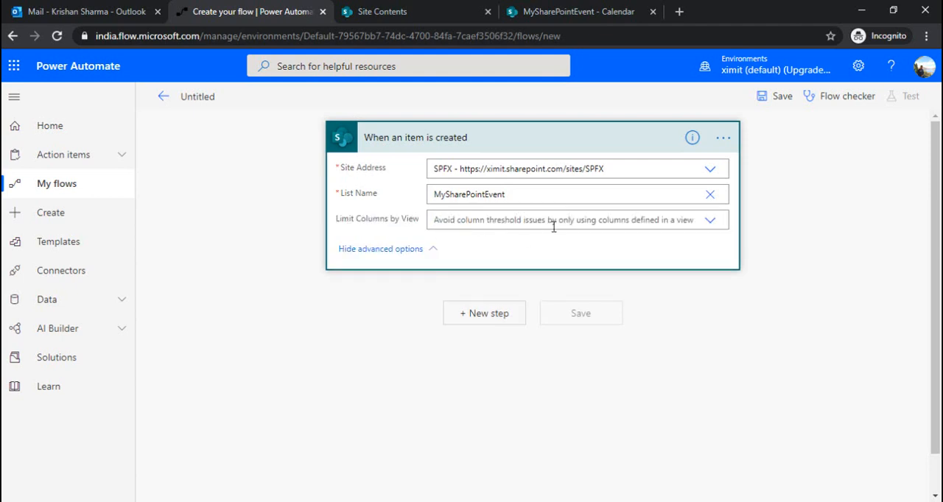
{"action": "left_click", "coordinate": [711, 223]}
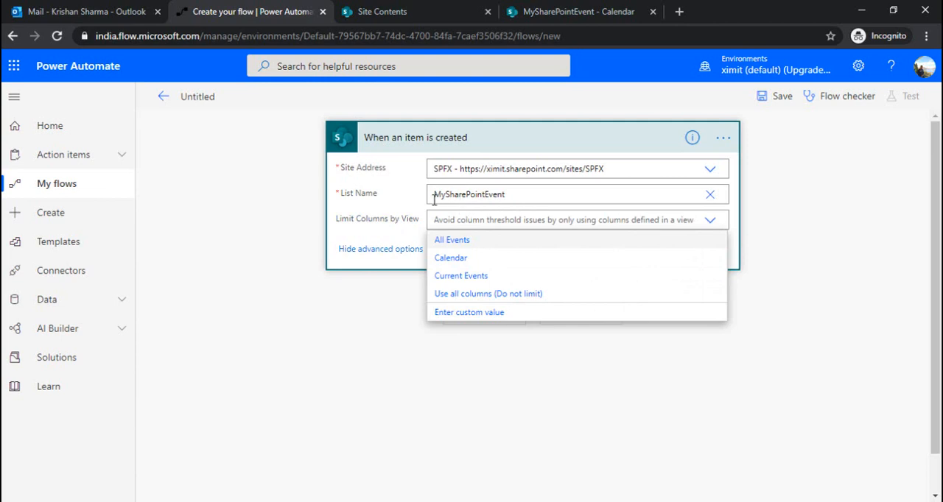
{"action": "left_click", "coordinate": [383, 230]}
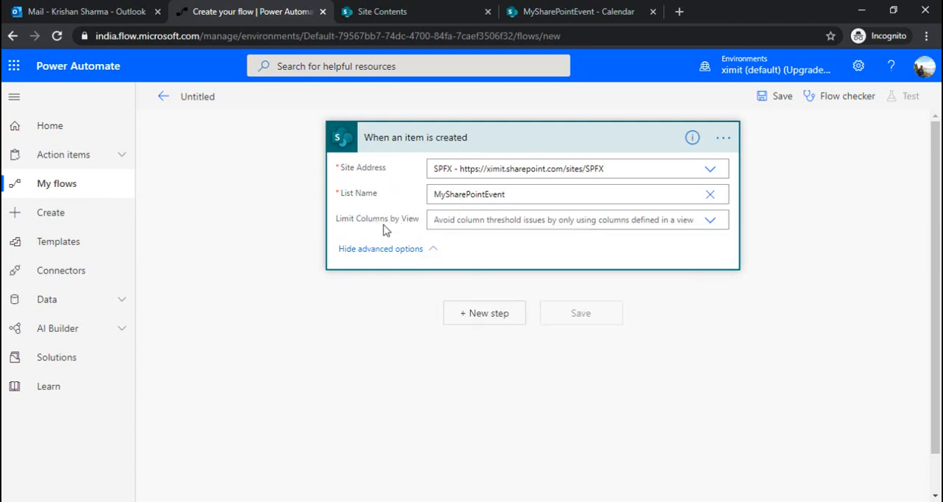
- Add a new step with the Office 365 Outlook action Create event (V4), searching for "Create event"
{"action": "left_click", "coordinate": [478, 314]}
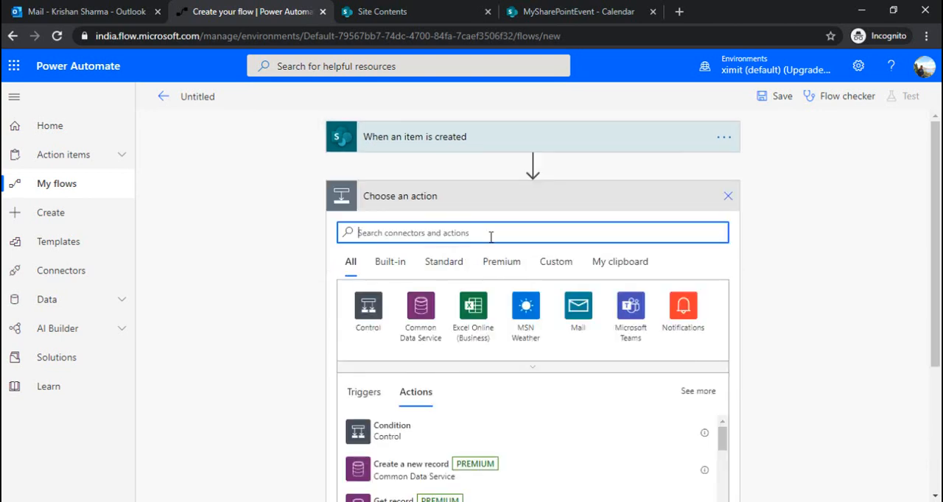
{"action": "type", "text": "Create event"}
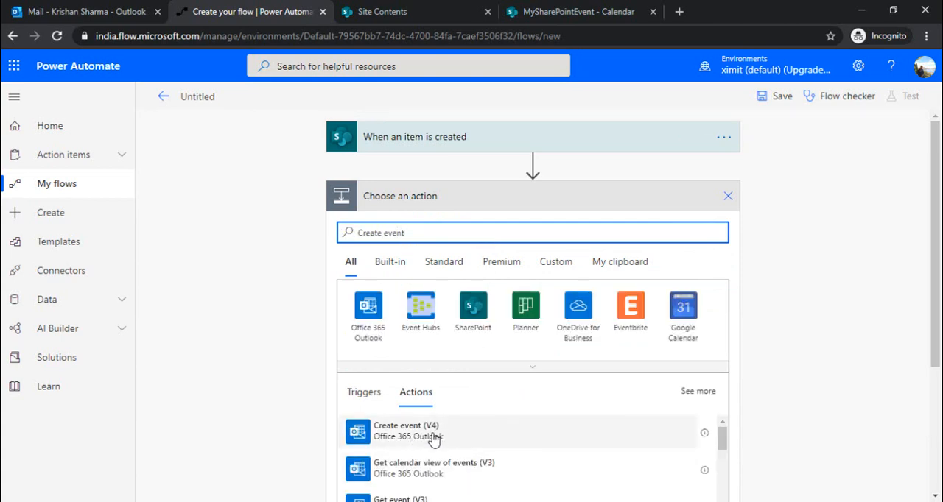
{"action": "left_click", "coordinate": [434, 442]}
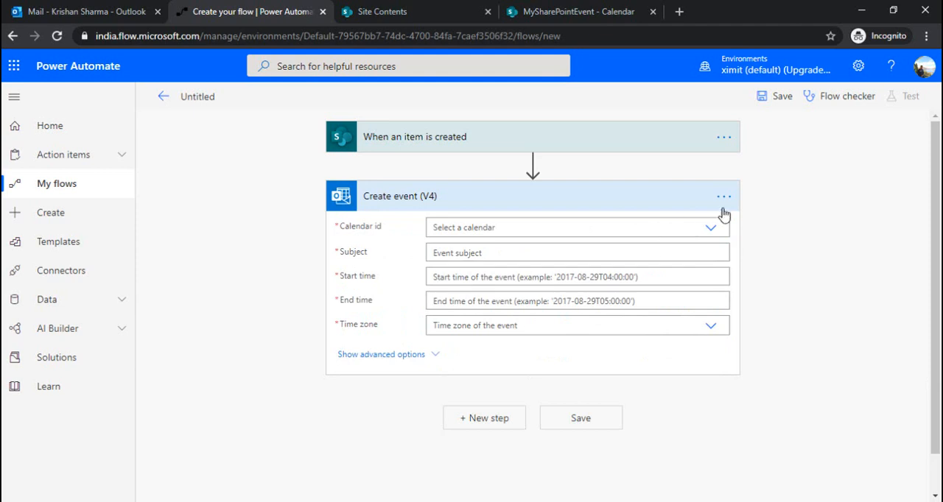
- Set the event's Calendar id to Calendar and its Subject to the dynamic content Title from the trigger
{"action": "left_click", "coordinate": [710, 230]}
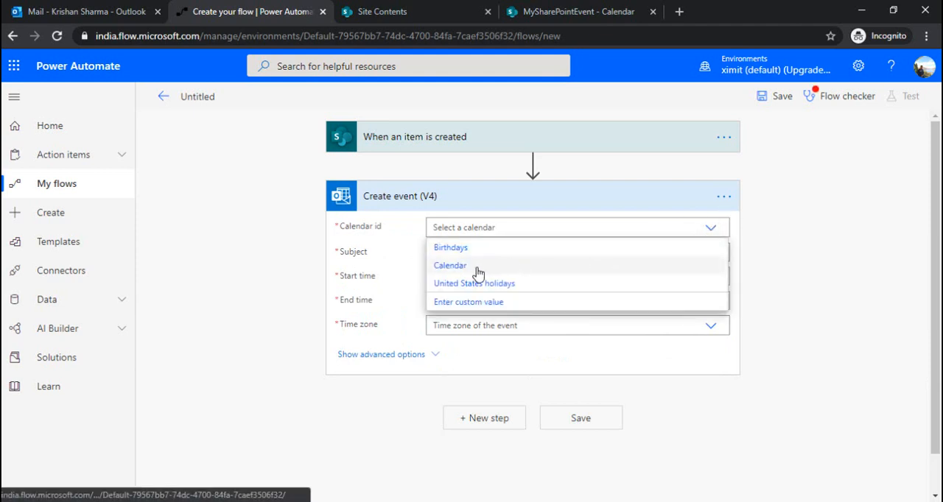
{"action": "left_click", "coordinate": [475, 268]}
{"action": "left_click", "coordinate": [681, 251]}
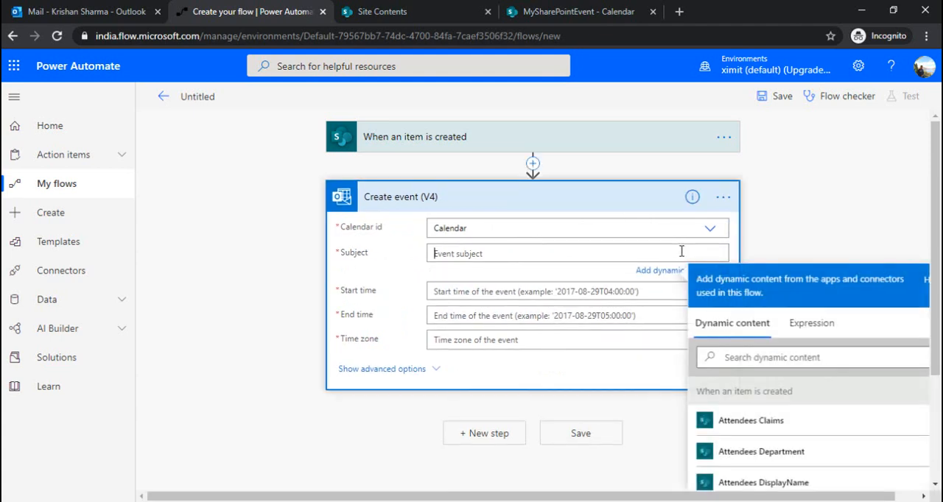
{"action": "scroll", "coordinate": [930, 243], "scroll_direction": "down", "scroll_amount": 1}
{"action": "left_click", "coordinate": [745, 300]}
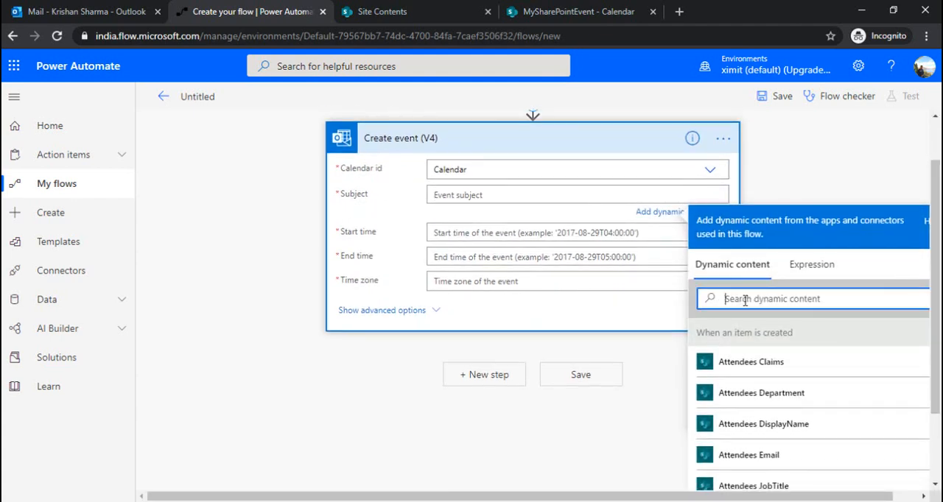
{"action": "type", "text": "Title"}
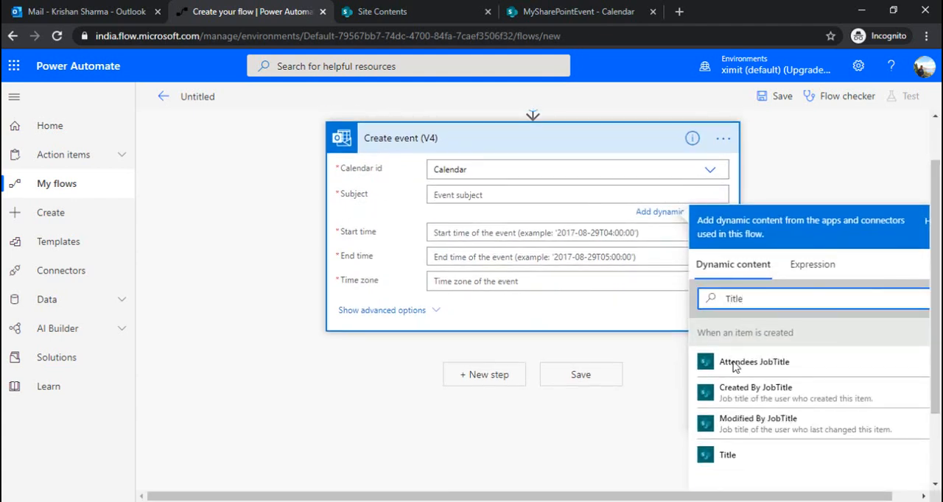
{"action": "left_click", "coordinate": [766, 463]}
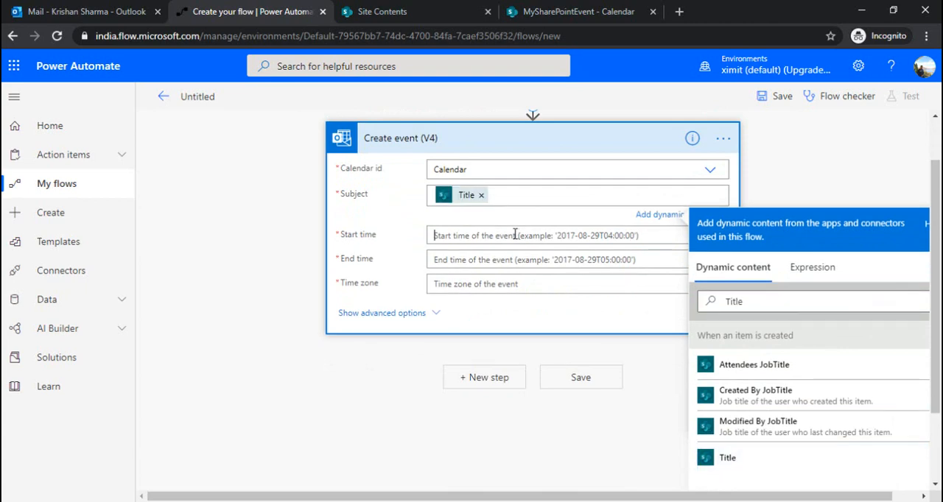
- Search the dynamic content for the start time and set the event's Start time to Start Time from the trigger
{"action": "left_click", "coordinate": [731, 324]}
{"action": "type", "text": "s"}
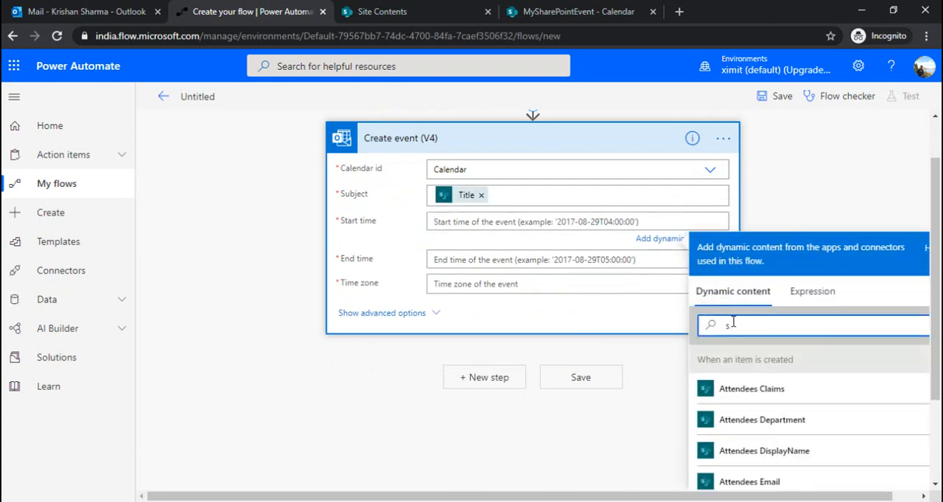
{"action": "type", "text": "ta"}
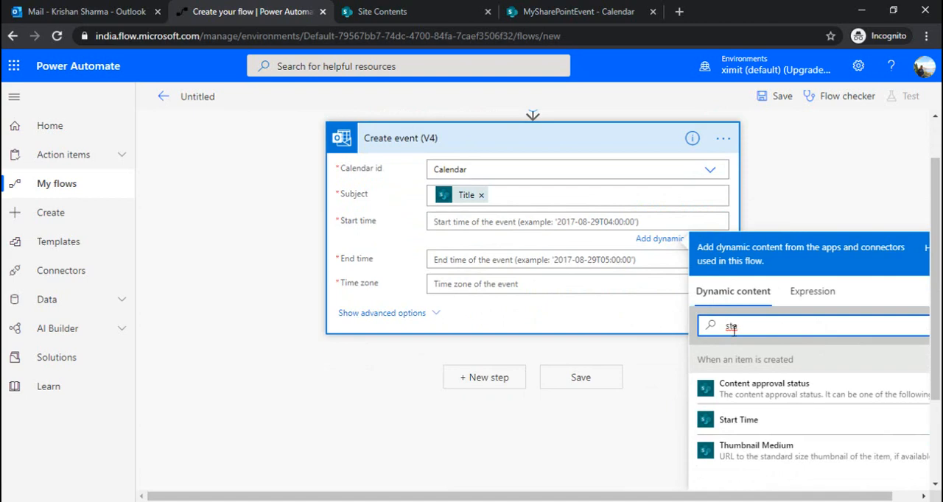
{"action": "left_click", "coordinate": [773, 422]}
- Set the event's End time to the dynamic content End Time and its Time zone to (UTC-08:00) Pacific Time (US & Canada)
{"action": "left_click", "coordinate": [548, 263]}
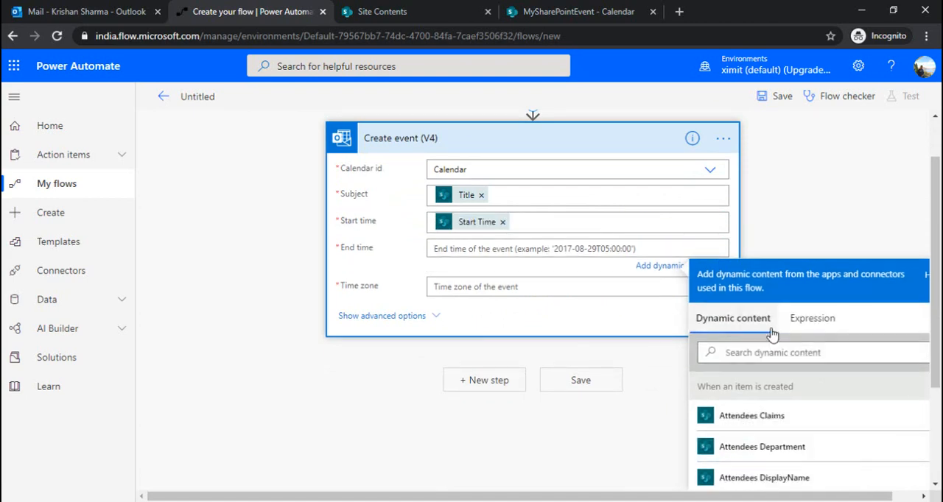
{"action": "left_click", "coordinate": [751, 351]}
{"action": "type", "text": "end"}
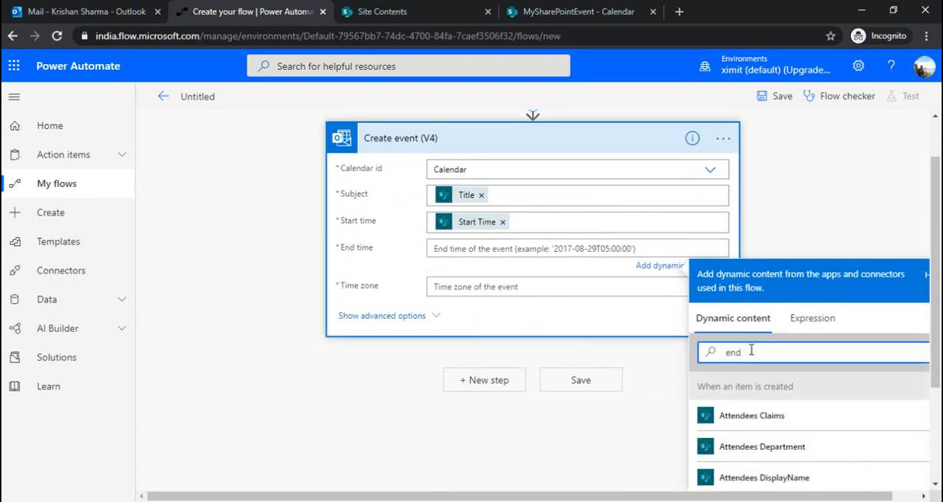
{"action": "scroll", "coordinate": [744, 352], "scroll_direction": "down", "scroll_amount": 2}
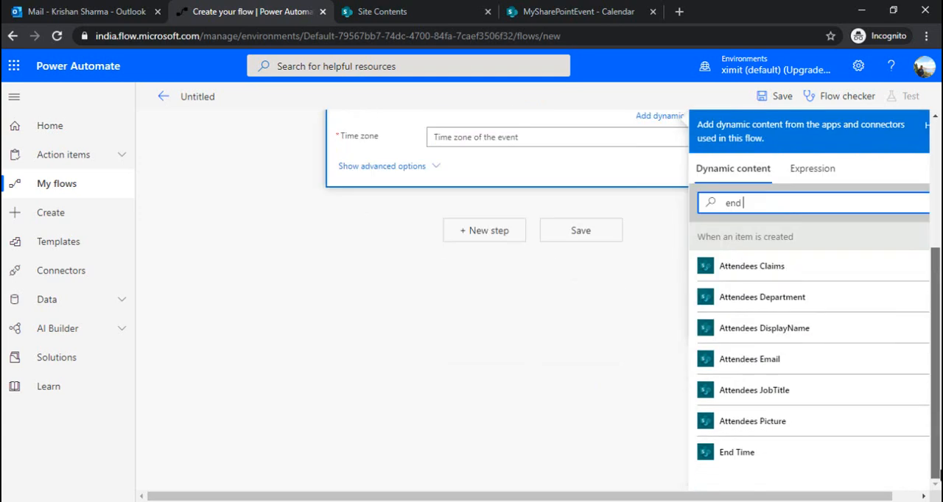
{"action": "left_click", "coordinate": [787, 464]}
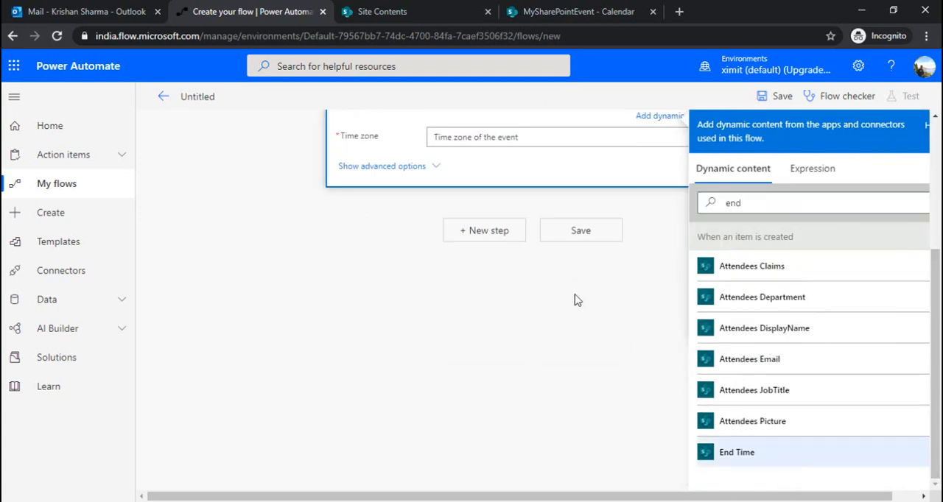
{"action": "left_click", "coordinate": [509, 136]}
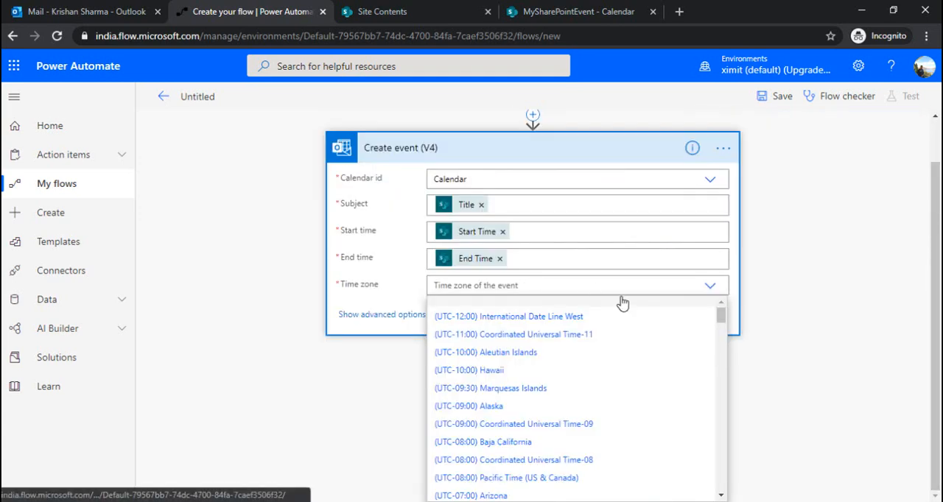
{"action": "left_click", "coordinate": [537, 478]}
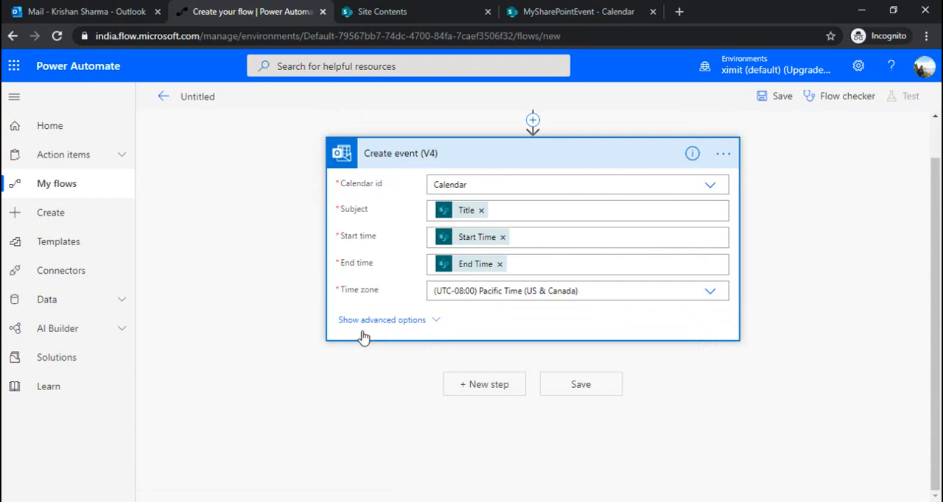
- Show the Create event action's advanced options and set Required attendees to the dynamic content Attendees Email
{"action": "left_click", "coordinate": [385, 321]}
{"action": "scroll", "coordinate": [750, 327], "scroll_direction": "down", "scroll_amount": 2}
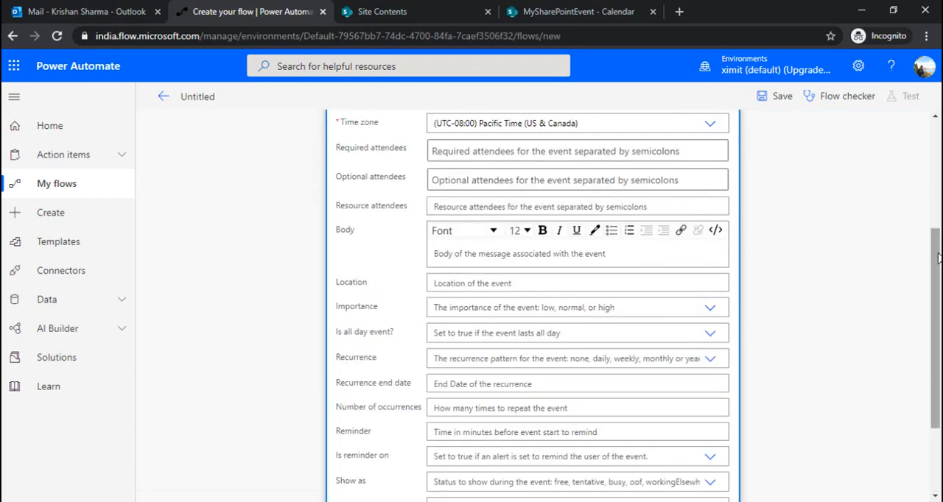
{"action": "scroll", "coordinate": [770, 234], "scroll_direction": "down", "scroll_amount": 1}
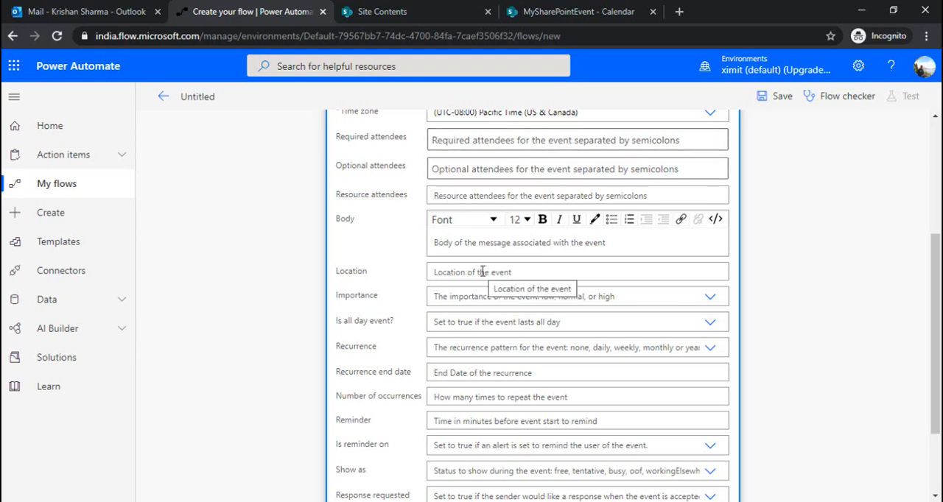
{"action": "left_click", "coordinate": [461, 140]}
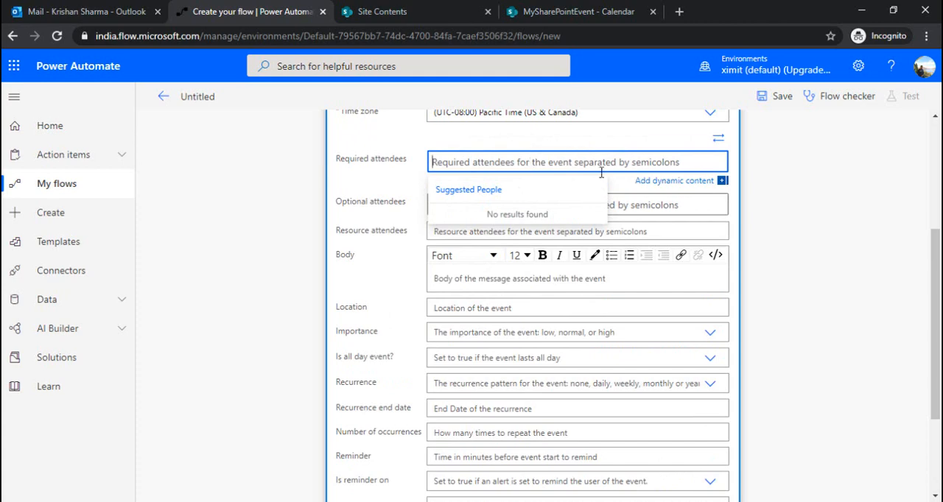
{"action": "left_click", "coordinate": [677, 181]}
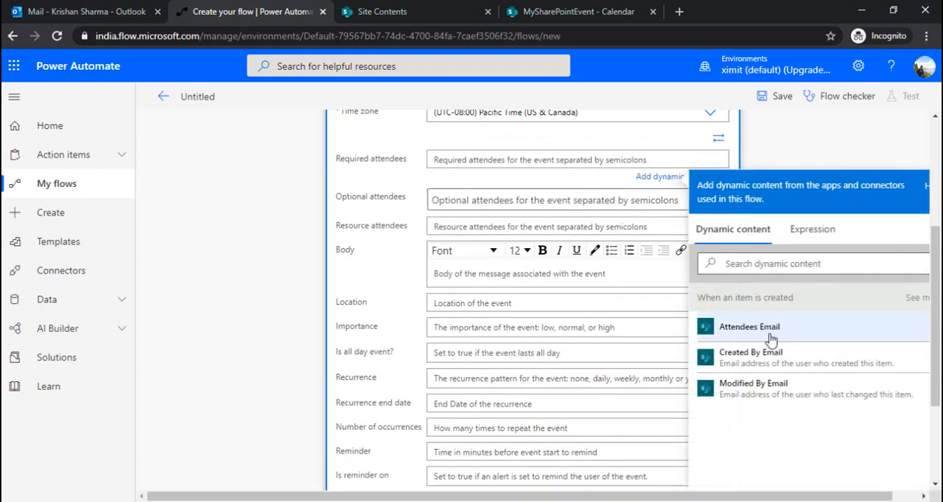
{"action": "left_click", "coordinate": [747, 337]}
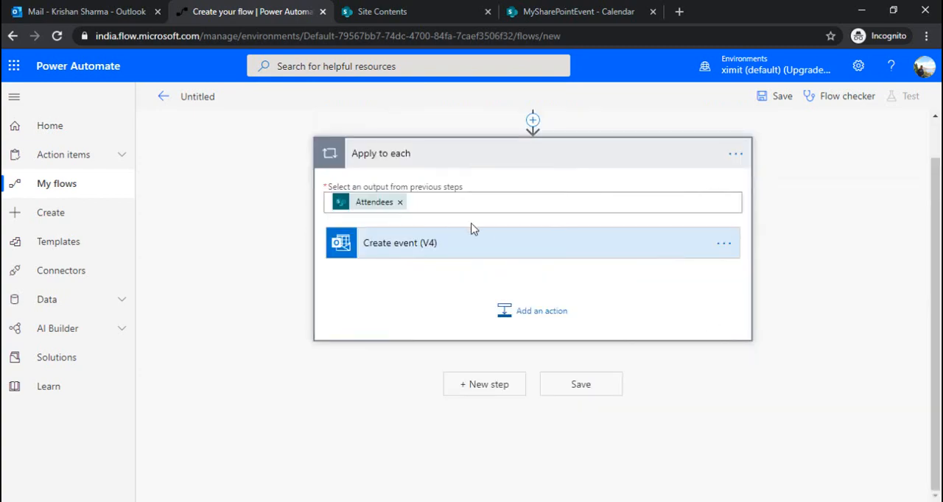
- Expand the Create event (V4) action inside Apply to each and set its Location to the dynamic content Location
{"action": "left_click", "coordinate": [483, 252]}
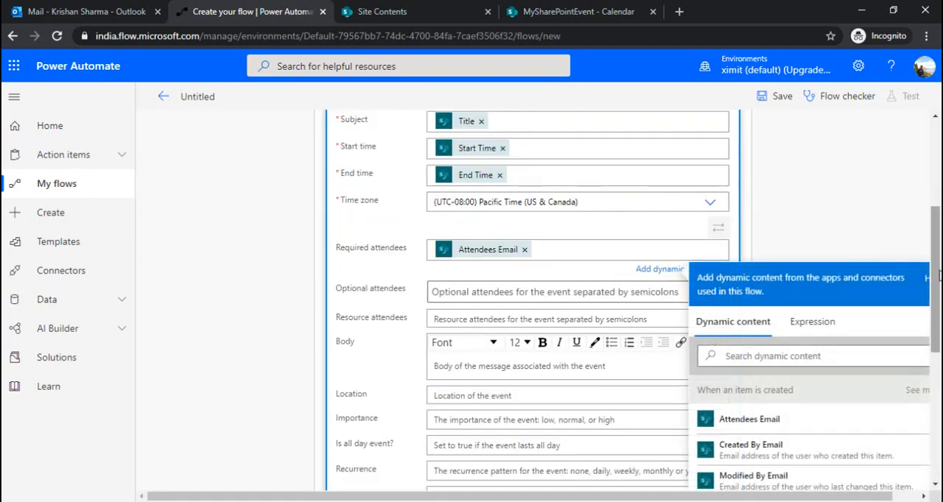
{"action": "left_click_drag", "start_coordinate": [939, 275], "coordinate": [939, 197]}
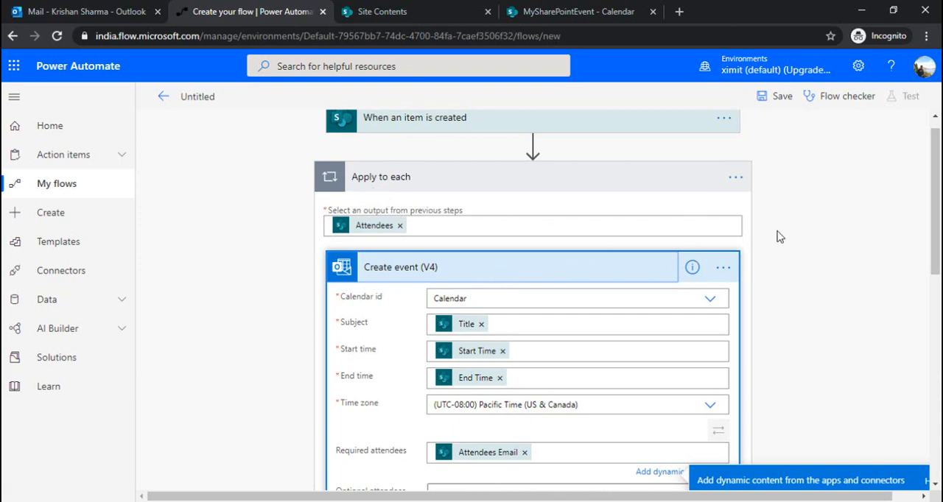
{"action": "left_click_drag", "start_coordinate": [938, 250], "coordinate": [935, 338]}
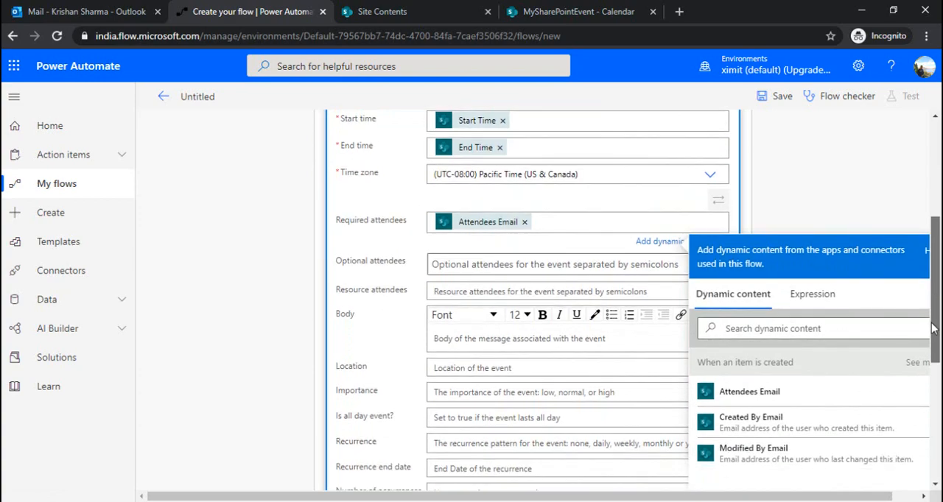
{"action": "left_click", "coordinate": [482, 370]}
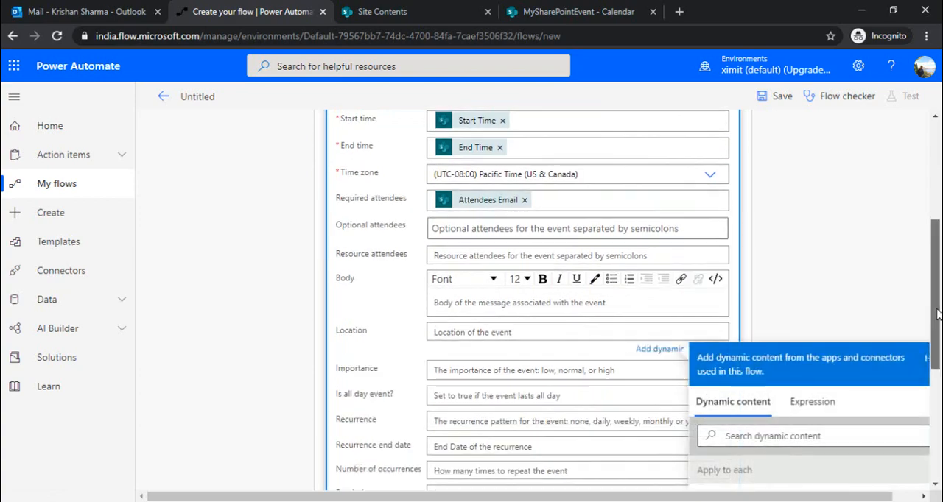
{"action": "scroll", "coordinate": [937, 315], "scroll_direction": "down", "scroll_amount": 2}
{"action": "left_click", "coordinate": [747, 313]}
{"action": "type", "text": "loca"}
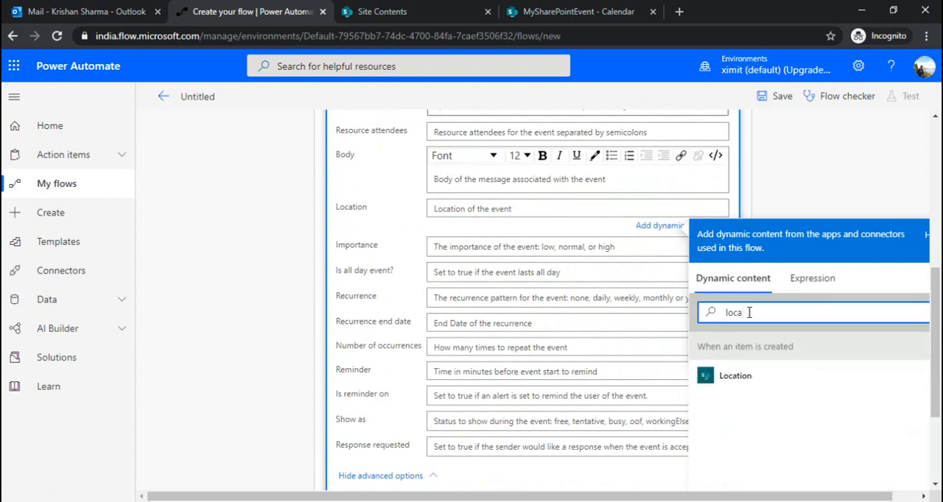
{"action": "left_click", "coordinate": [735, 377]}
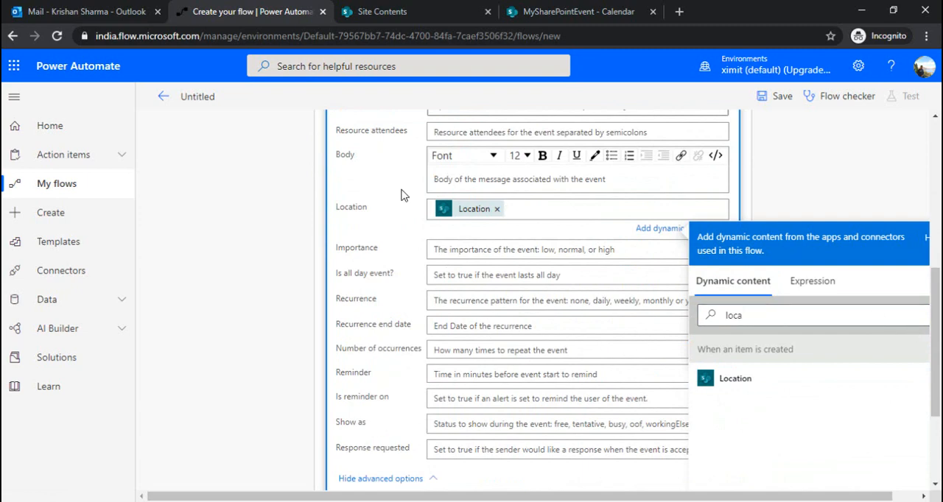
- Set the event's Body to the dynamic content Description from the trigger
{"action": "left_click", "coordinate": [465, 187]}
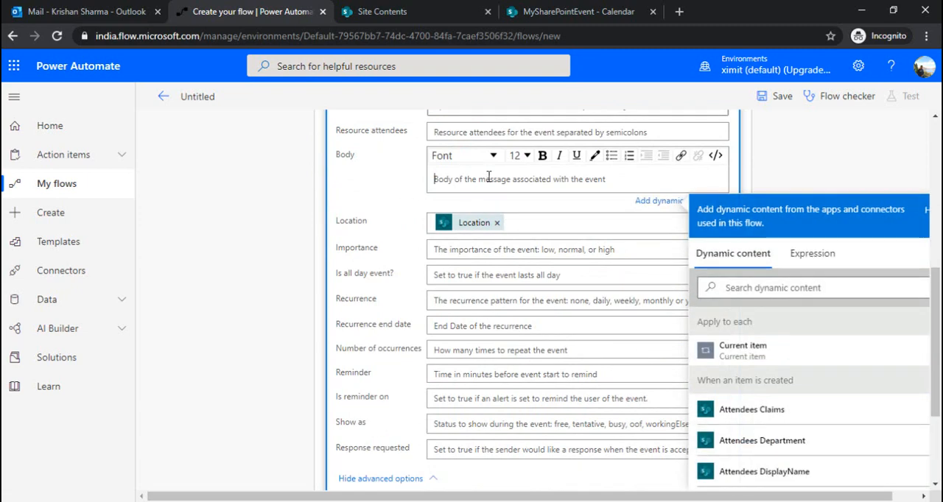
{"action": "left_click", "coordinate": [780, 288]}
{"action": "type", "text": "Desc"}
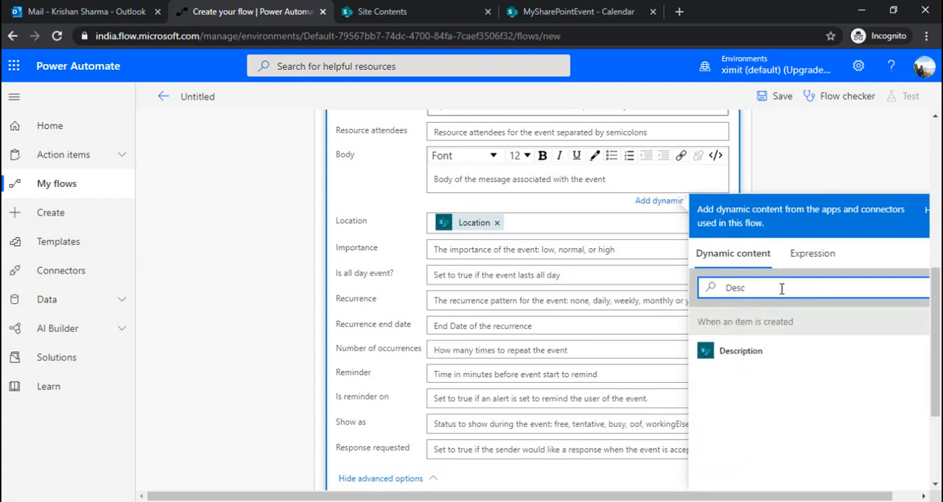
{"action": "left_click", "coordinate": [754, 352]}
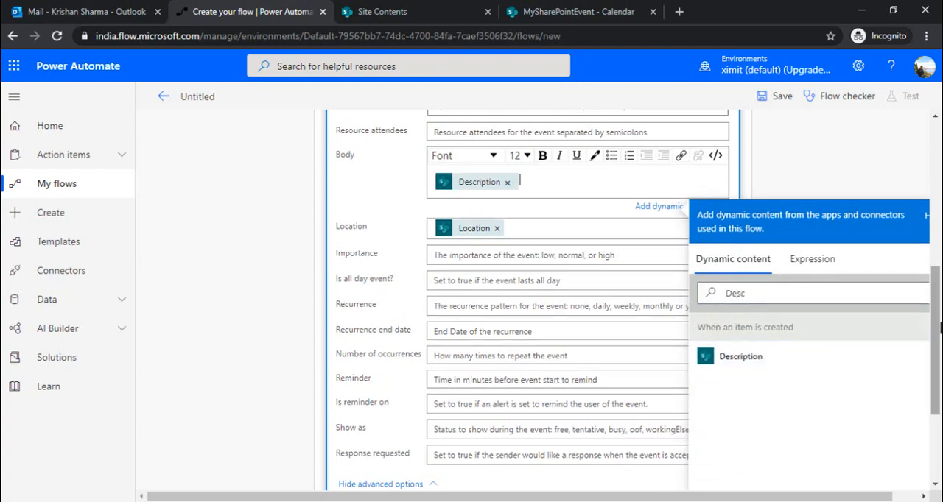
- Save the flow and review the Create event (V4) action within its Apply to each loop
{"action": "scroll", "coordinate": [755, 352], "scroll_direction": "up", "scroll_amount": 3}
{"action": "scroll", "coordinate": [795, 192], "scroll_direction": "up", "scroll_amount": 3}
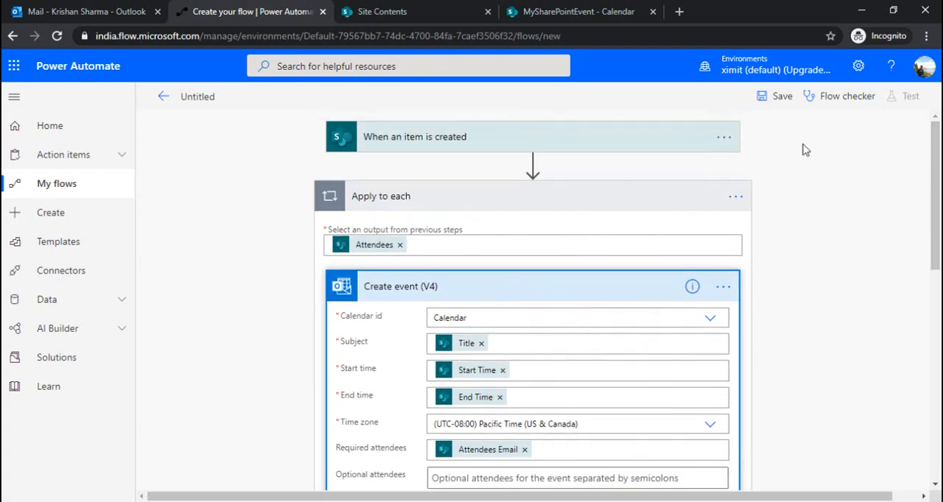
{"action": "left_click", "coordinate": [777, 97]}
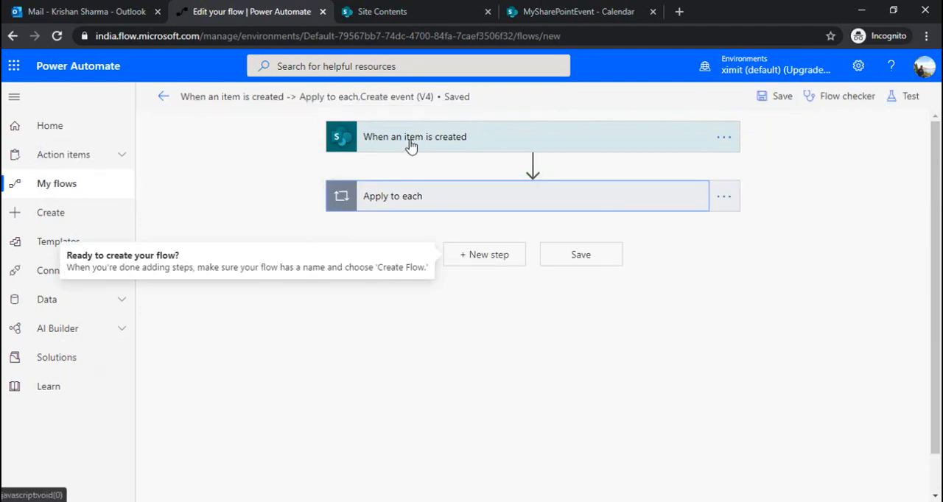
{"action": "left_click", "coordinate": [464, 196]}
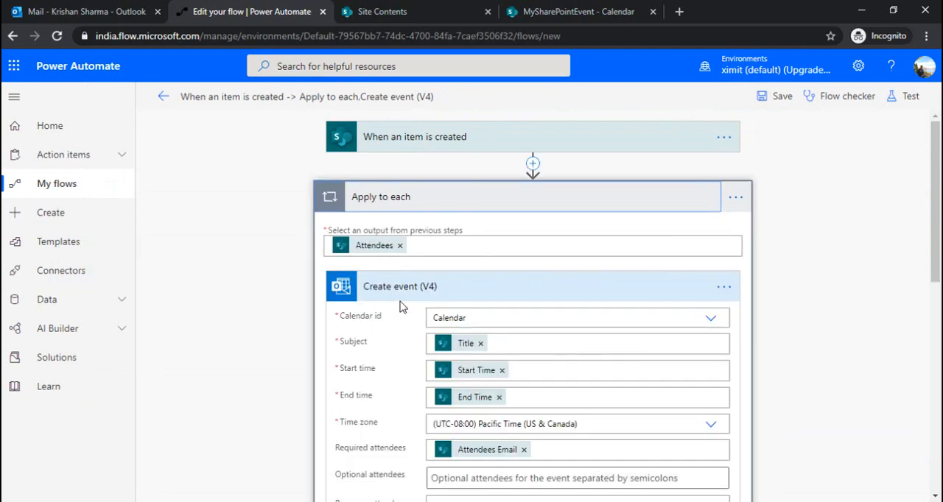
{"action": "left_click", "coordinate": [459, 292]}
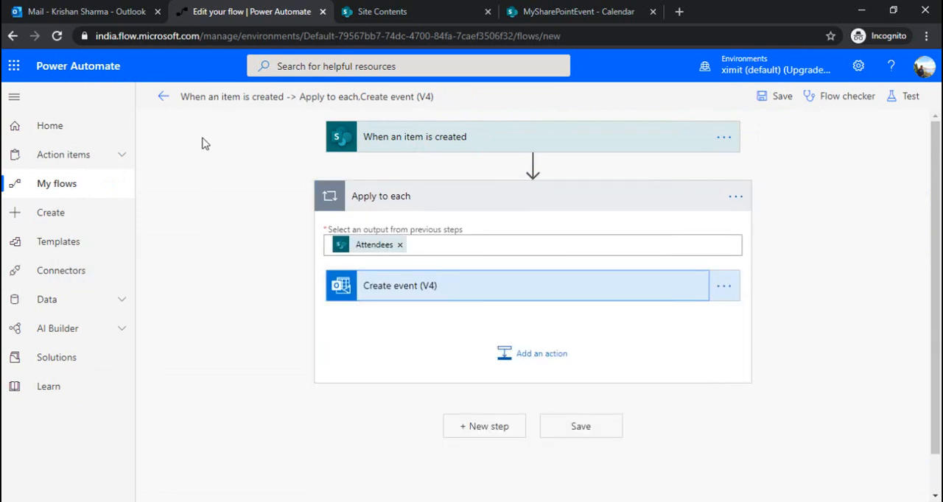
- Switch to the MySharePointEvent calendar in SharePoint and examine which fields the new event form offers, closing it without saving
{"action": "left_click", "coordinate": [562, 9]}
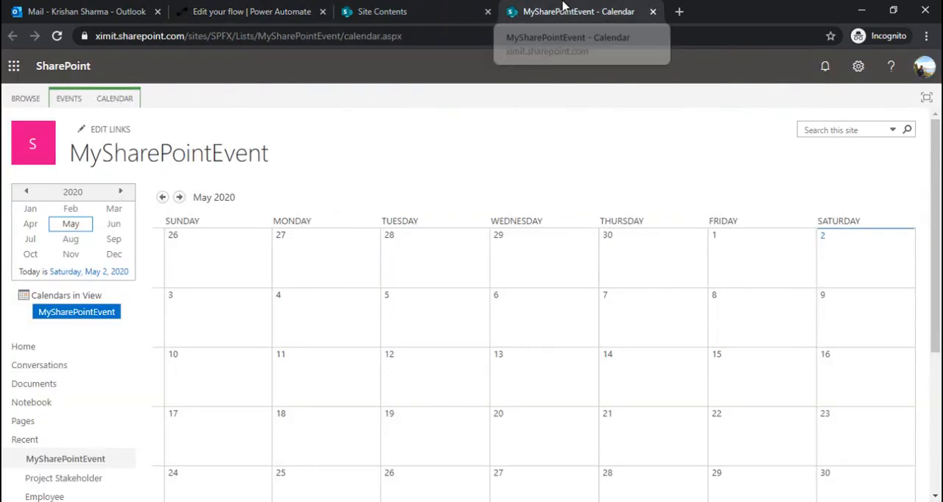
{"action": "left_click", "coordinate": [65, 98]}
{"action": "left_click", "coordinate": [15, 129]}
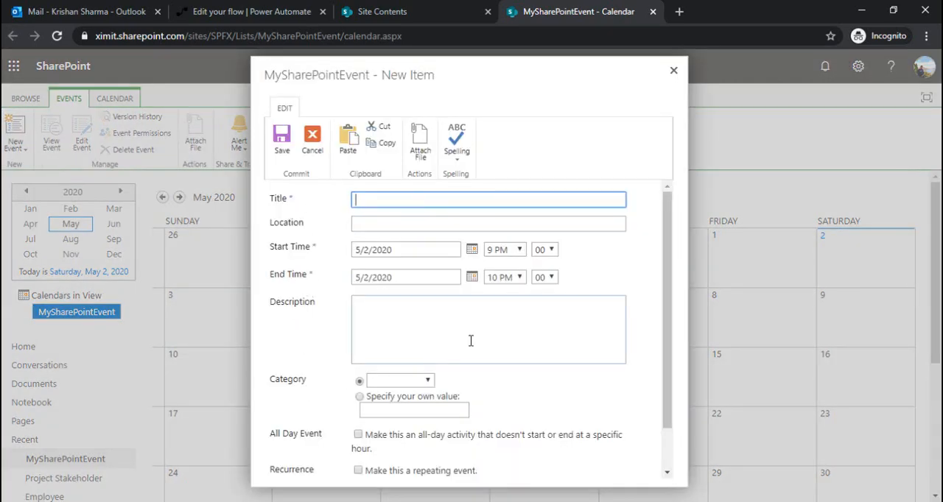
{"action": "scroll", "coordinate": [665, 292], "scroll_direction": "down", "scroll_amount": 2}
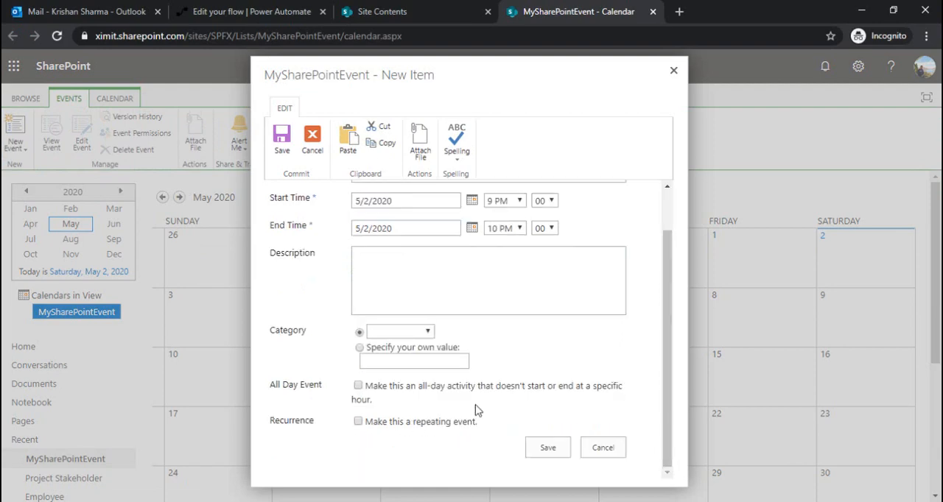
{"action": "left_click", "coordinate": [673, 70]}
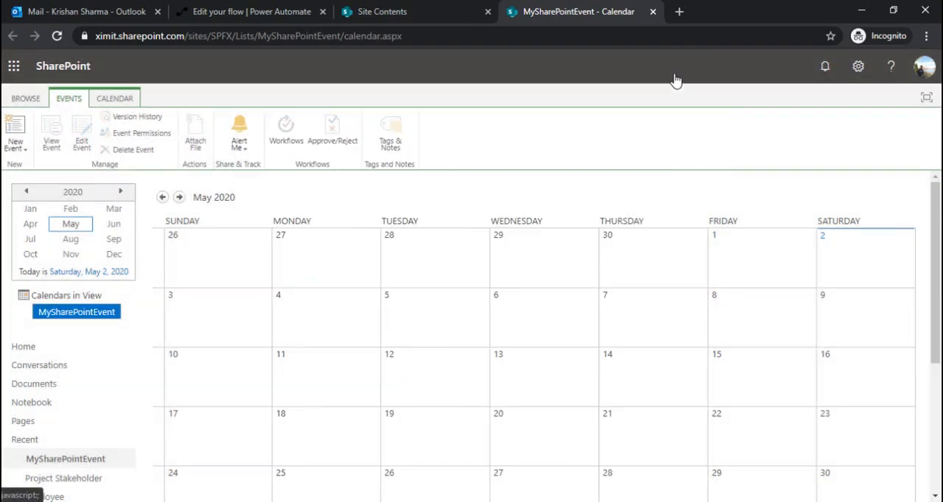
- Open the MySharePointEvent list settings and go to the columns of its Event content type
{"action": "left_click", "coordinate": [116, 99]}
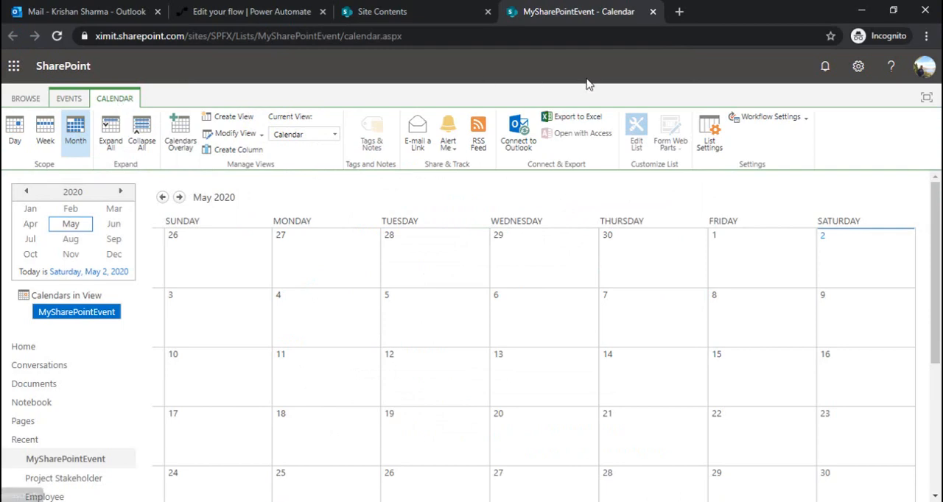
{"action": "left_click", "coordinate": [710, 144]}
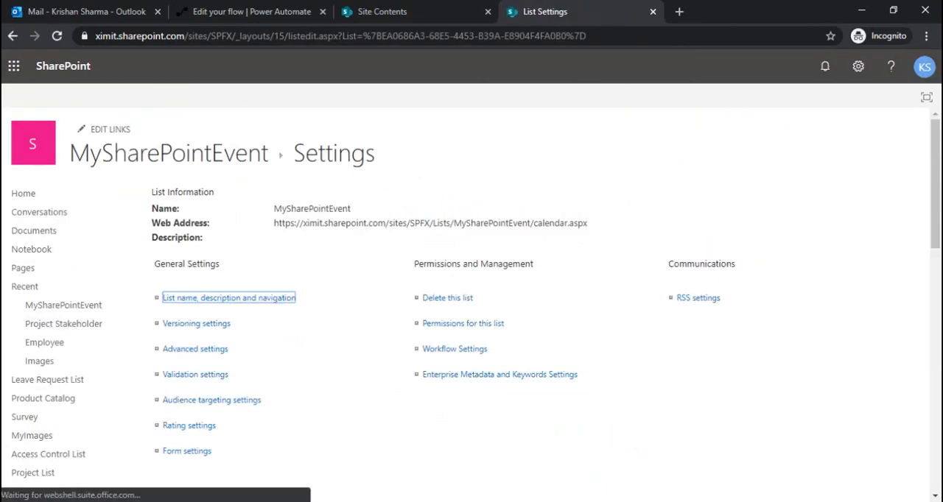
{"action": "scroll", "coordinate": [333, 310], "scroll_direction": "down", "scroll_amount": 4}
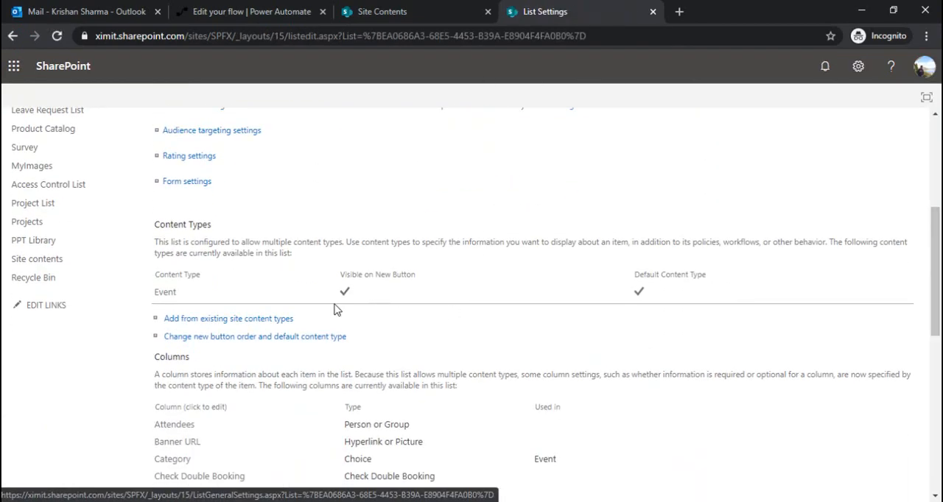
{"action": "left_click", "coordinate": [164, 294]}
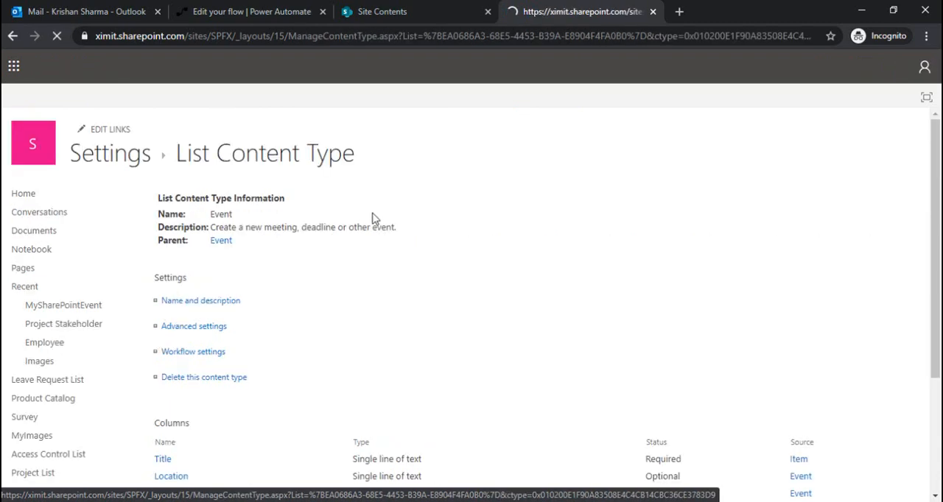
{"action": "scroll", "coordinate": [665, 365], "scroll_direction": "down", "scroll_amount": 3}
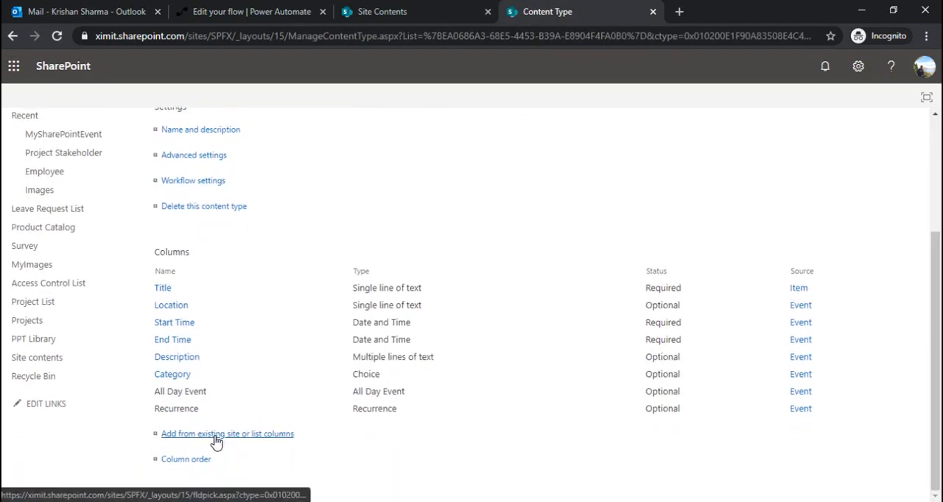
- Add the existing Attendees list column to the Event content type
{"action": "left_click", "coordinate": [214, 438]}
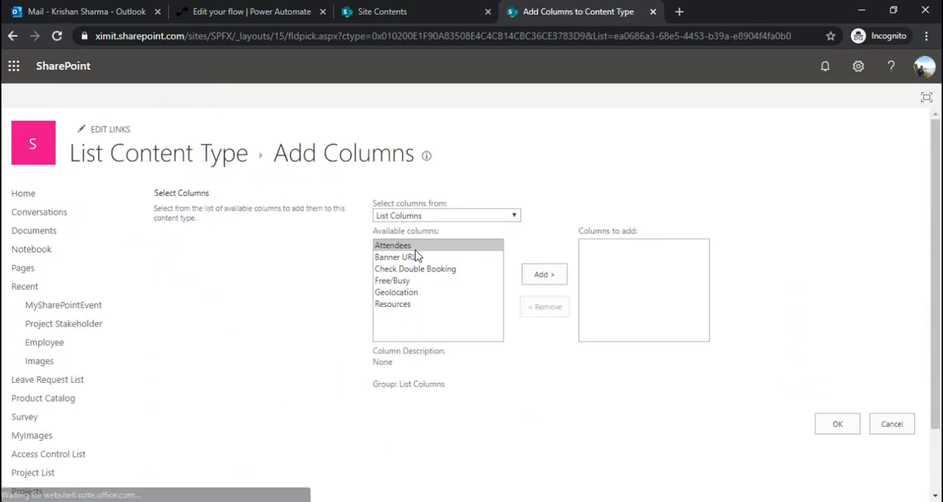
{"action": "left_click", "coordinate": [541, 275]}
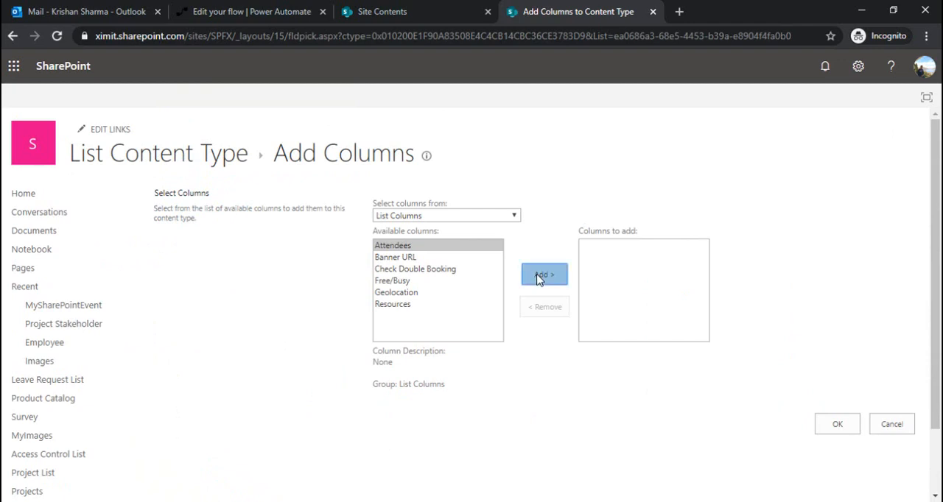
{"action": "left_click", "coordinate": [827, 423]}
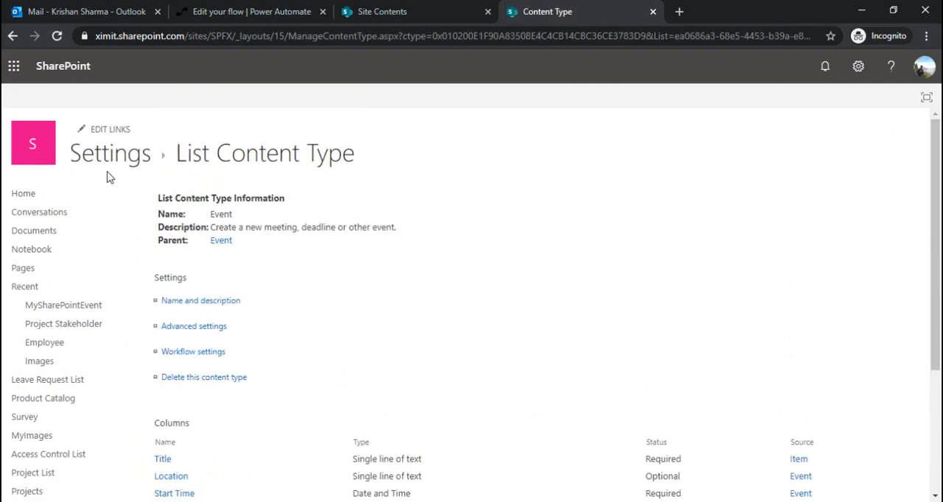
- Return to the MySharePointEvent calendar, open a new event form and check it for the Attendees field
{"action": "left_click", "coordinate": [131, 162]}
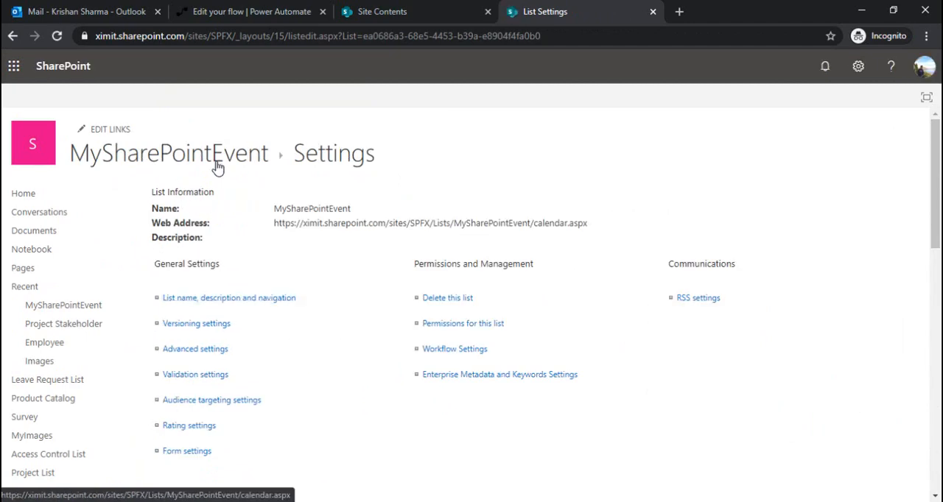
{"action": "left_click", "coordinate": [185, 167]}
{"action": "left_click", "coordinate": [68, 98]}
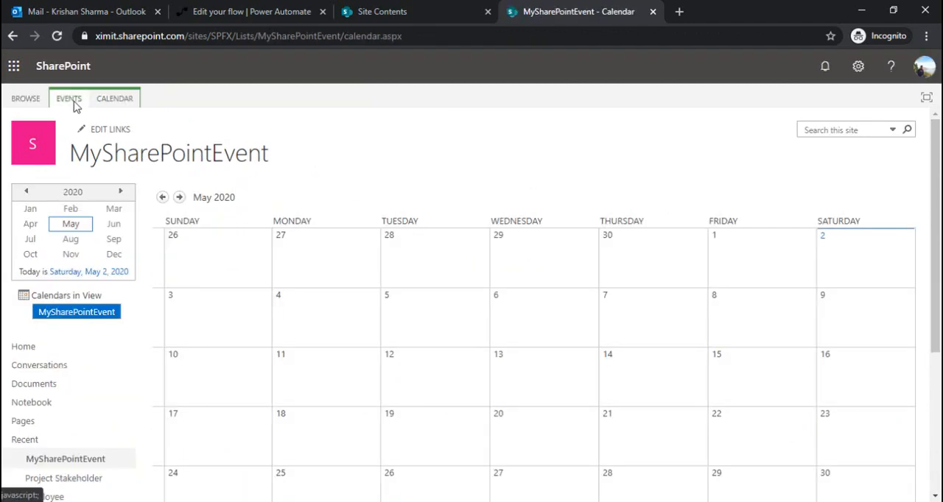
{"action": "left_click", "coordinate": [15, 131]}
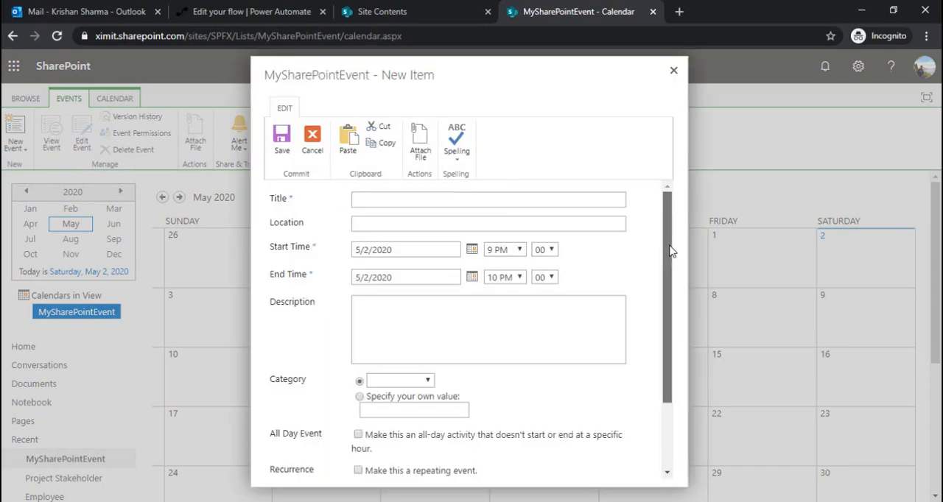
{"action": "left_click_drag", "start_coordinate": [669, 253], "coordinate": [646, 358]}
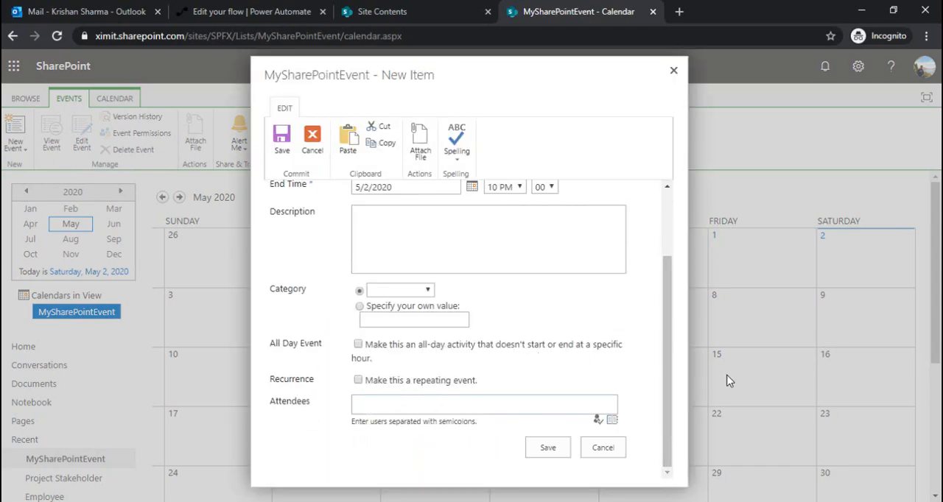
{"action": "scroll", "coordinate": [670, 413], "scroll_direction": "up", "scroll_amount": 2}
- Fill in the event's Title as "Demo session", Location as "India" and Description as "Please attend the session"
{"action": "left_click", "coordinate": [478, 201]}
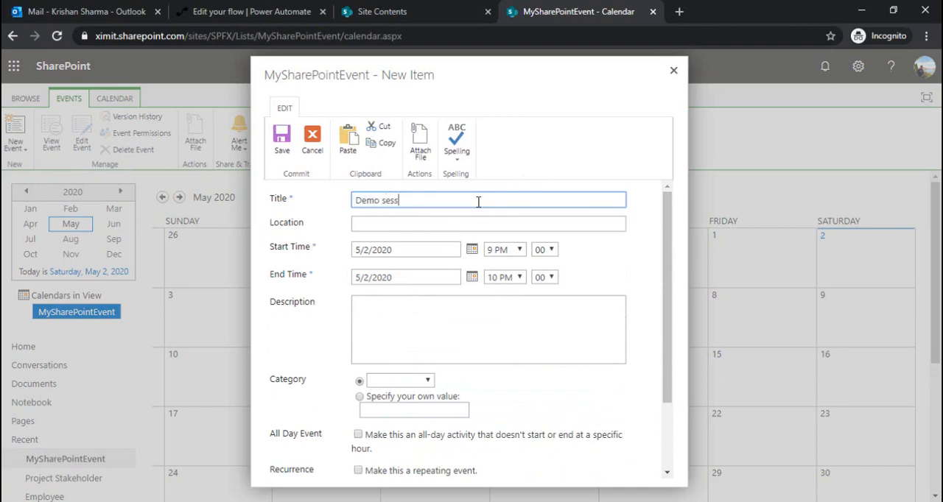
{"action": "type", "text": "Demo session"}
{"action": "left_click", "coordinate": [419, 224]}
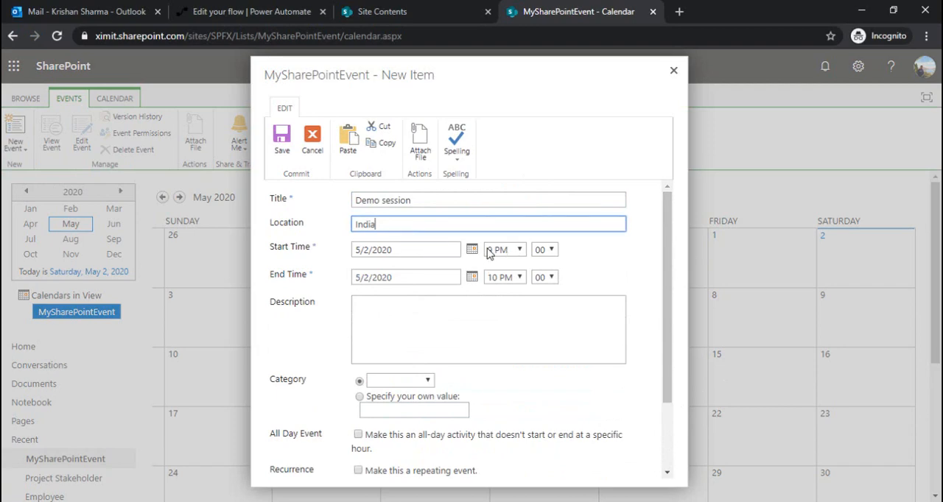
{"action": "left_click", "coordinate": [452, 321]}
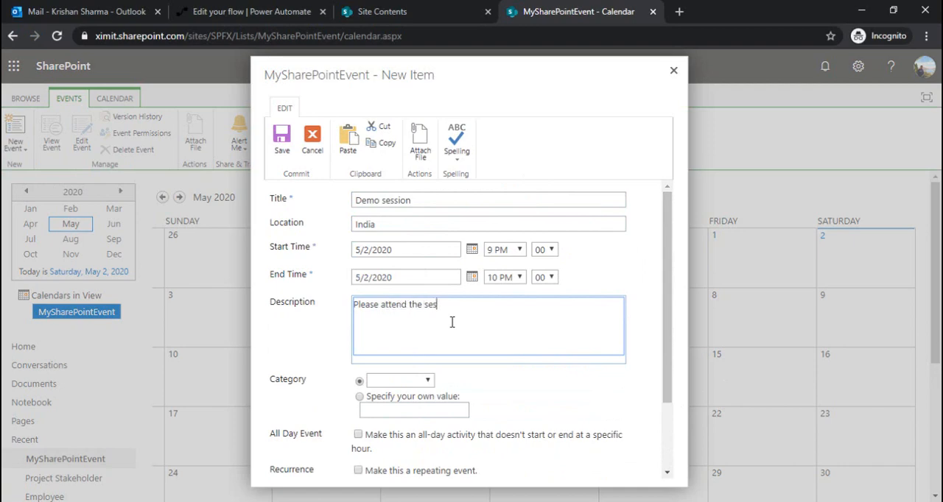
- Search the people directory by the attendee's first name, add the matching person to Attendees and save the event
{"action": "left_click_drag", "start_coordinate": [668, 301], "coordinate": [667, 369]}
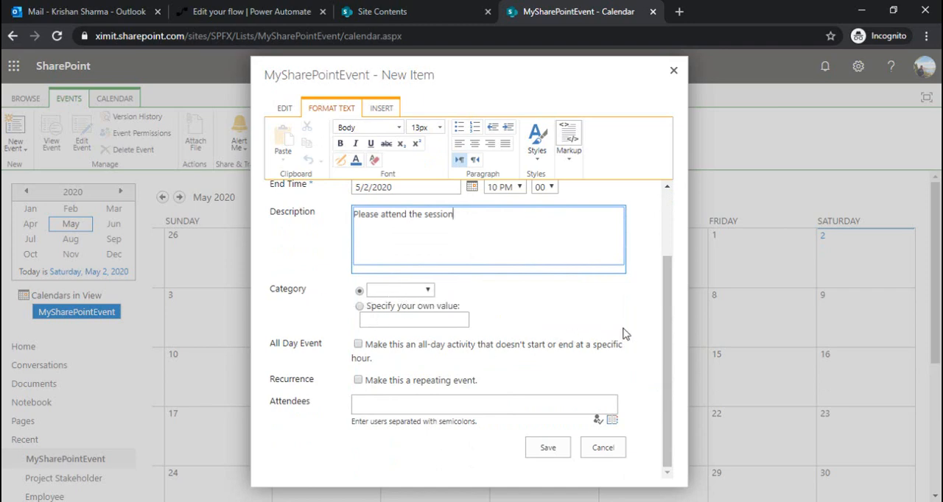
{"action": "left_click", "coordinate": [458, 409]}
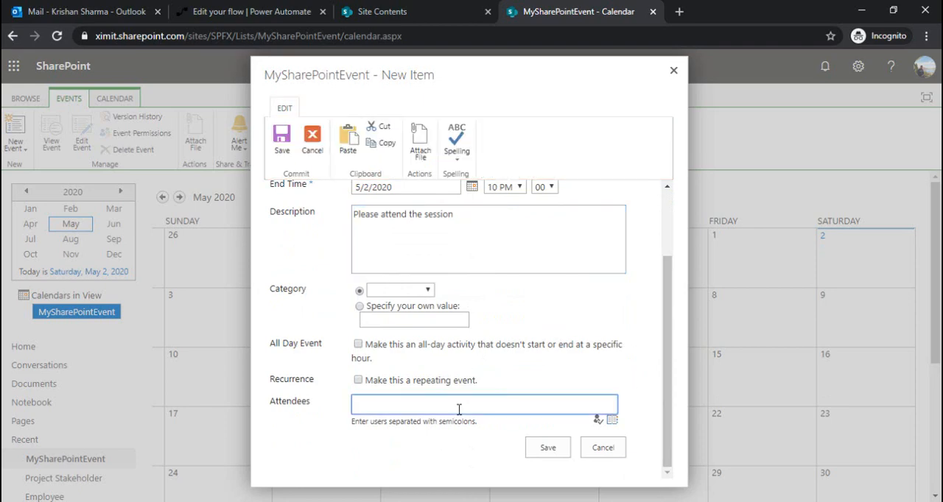
{"action": "left_click", "coordinate": [612, 420]}
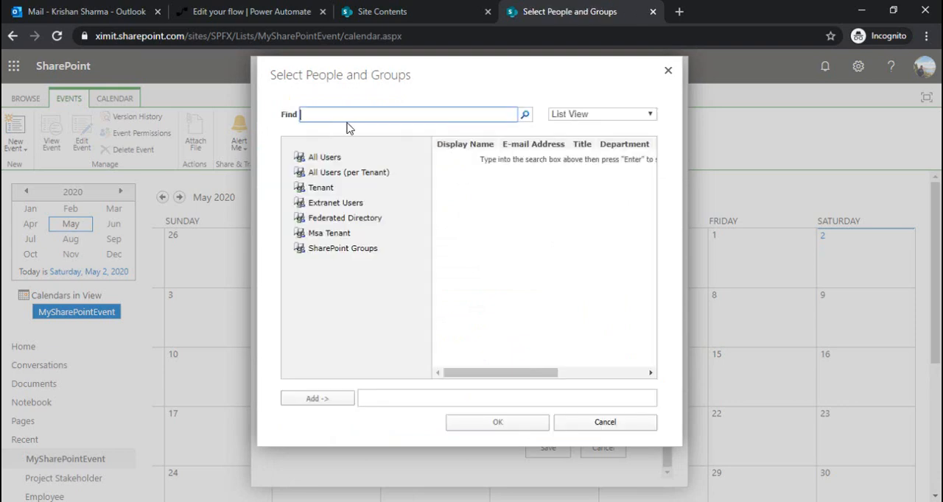
{"action": "type", "text": "Prakash"}
{"action": "key", "text": "Return"}
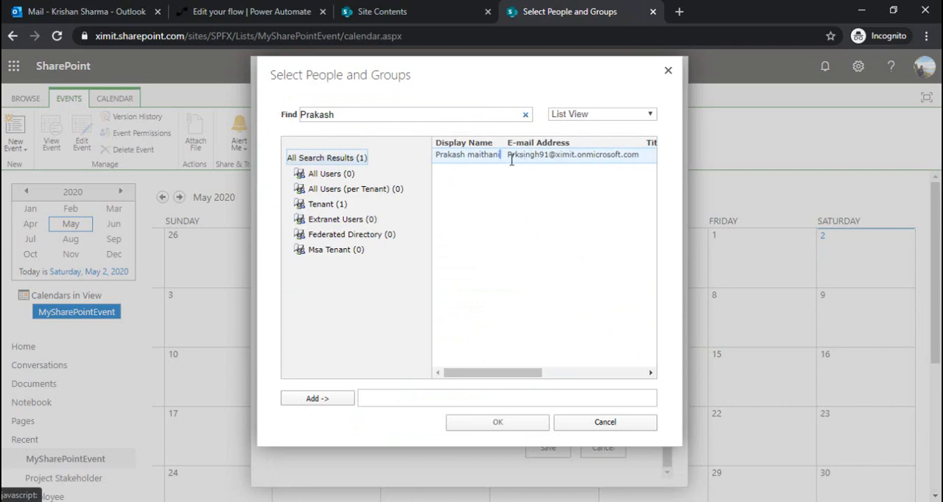
{"action": "double_click", "coordinate": [475, 164]}
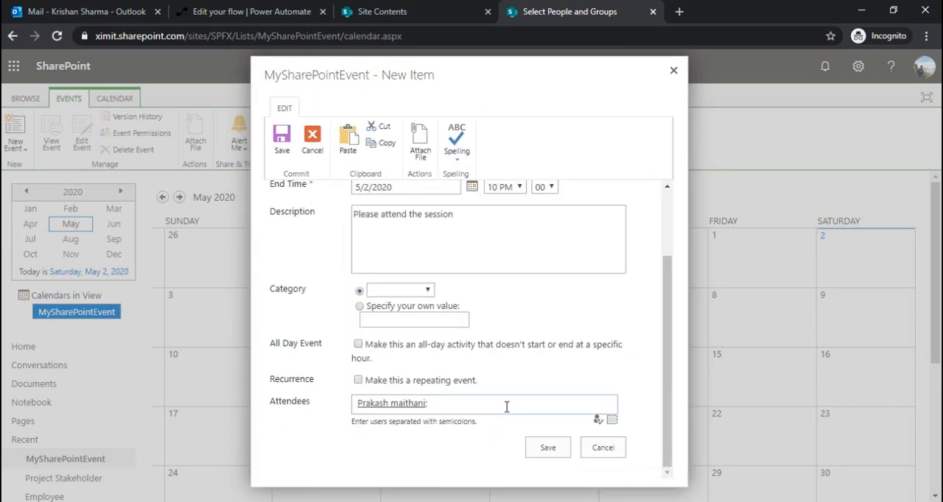
{"action": "left_click", "coordinate": [549, 451]}
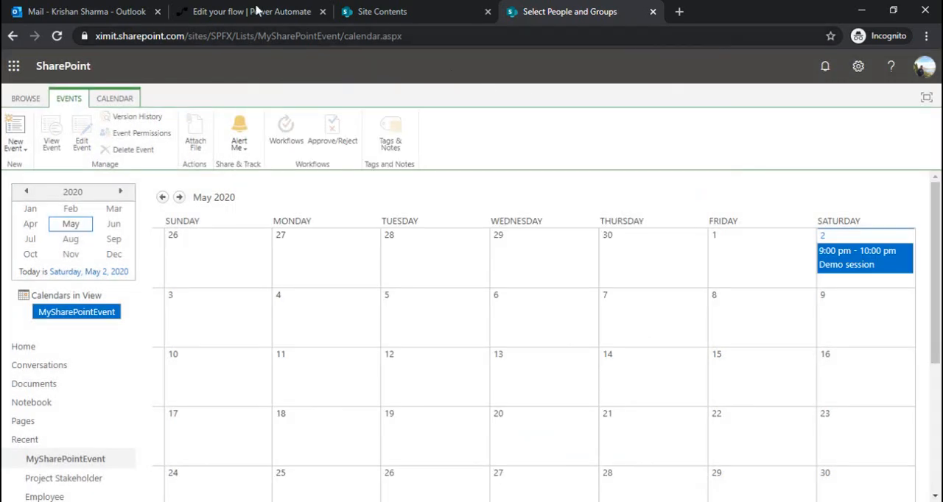
- Switch to Power Automate and leave the flow editor for the flow's details page to check its run history
{"action": "left_click", "coordinate": [257, 9]}
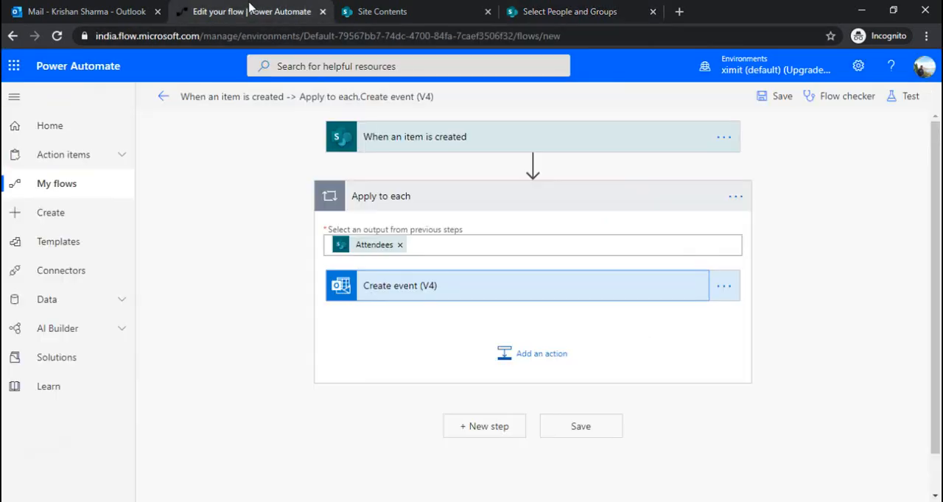
{"action": "left_click", "coordinate": [162, 98]}
{"action": "key", "text": "Return"}
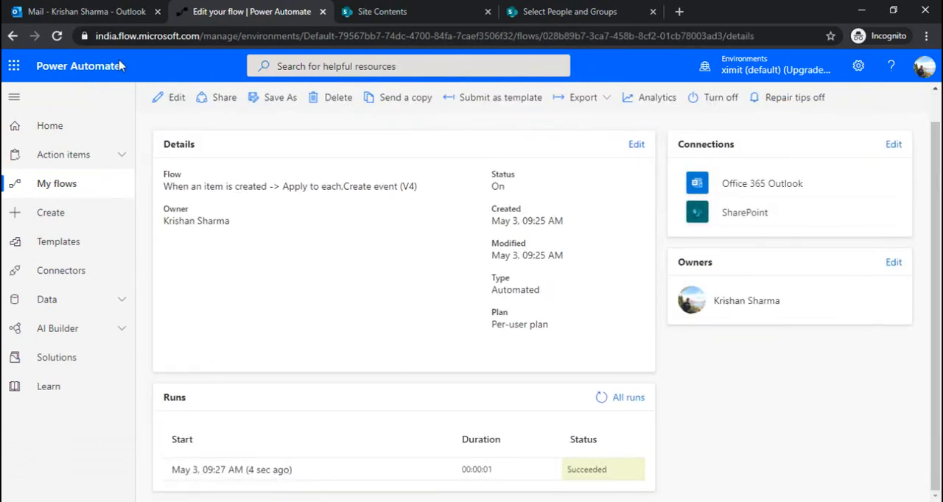
- Switch to the Outlook calendar and inspect the Demo session event on May 3, dismissing the reminders popup before returning to the Power Automate flow page
{"action": "left_click", "coordinate": [96, 12]}
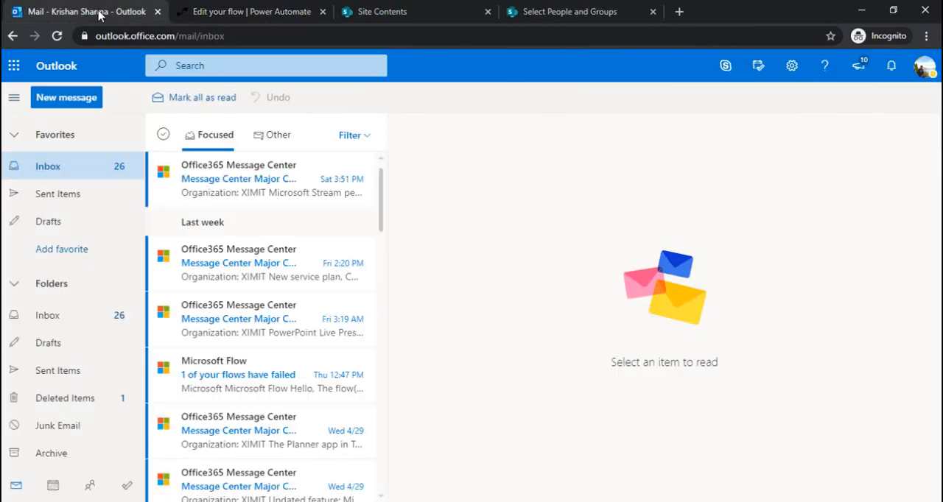
{"action": "left_click", "coordinate": [54, 487]}
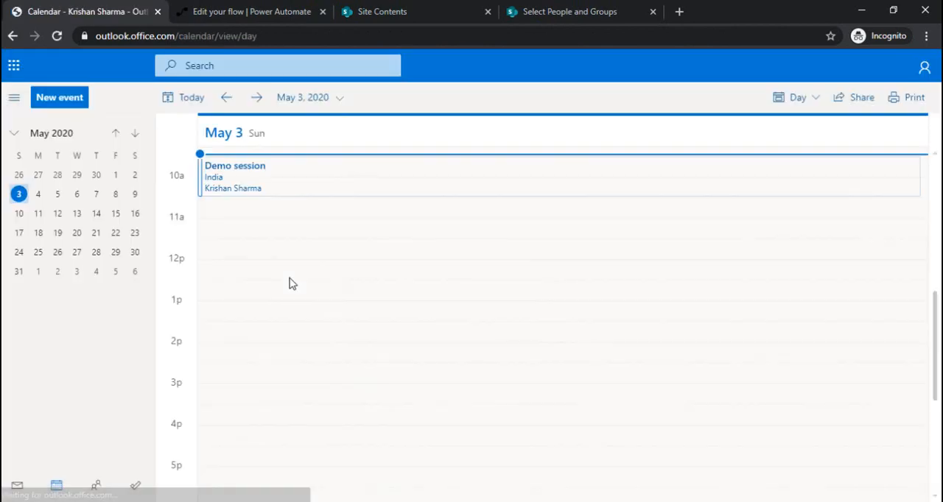
{"action": "left_click", "coordinate": [260, 173]}
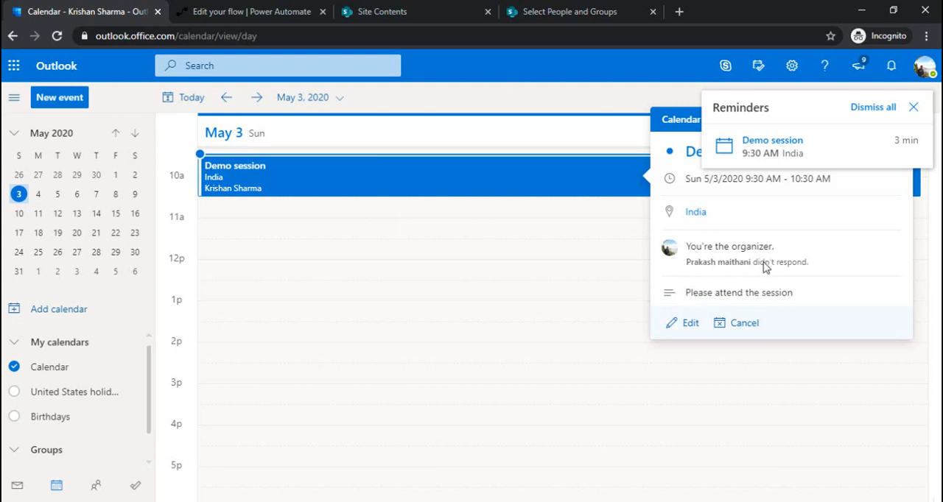
{"action": "left_click", "coordinate": [913, 107]}
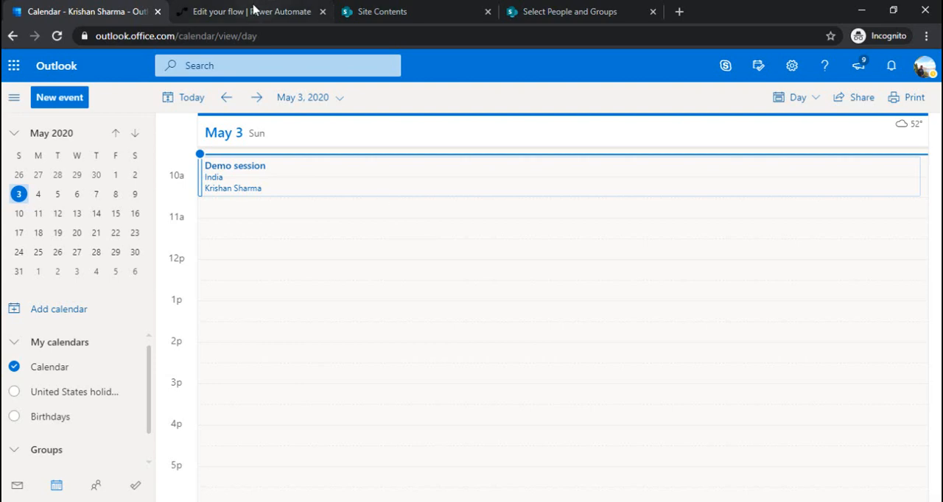
{"action": "left_click", "coordinate": [253, 10]}
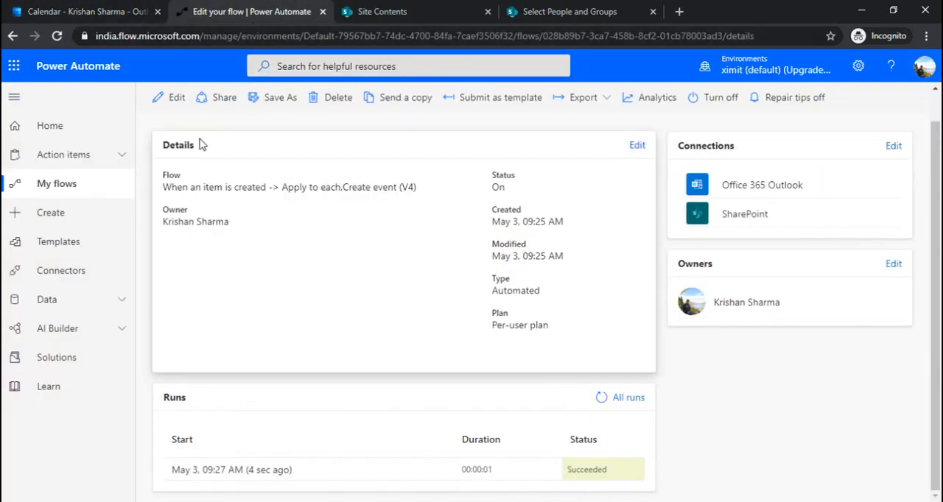